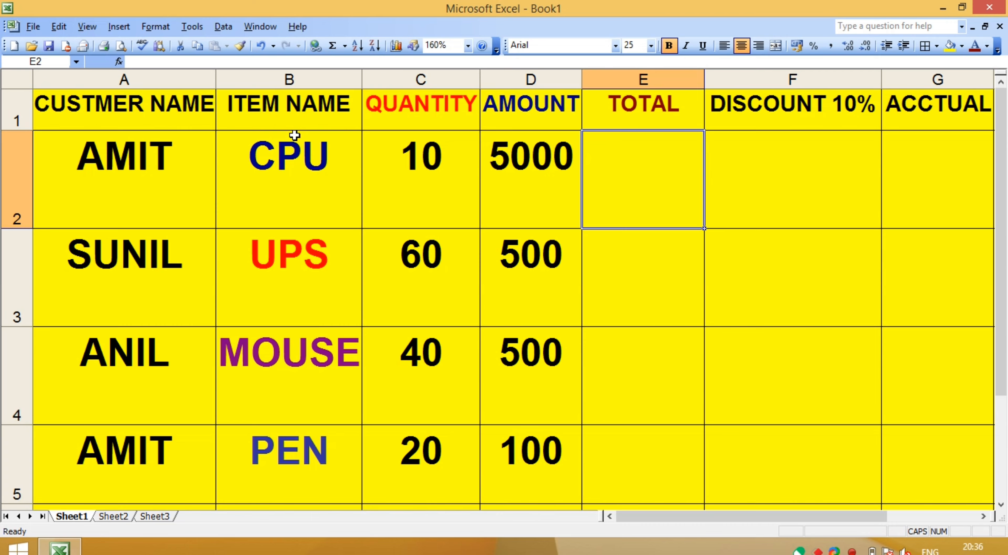
Review the header cells in row 1 from the customer name column through the 10% discount column.
left_click(147, 114)
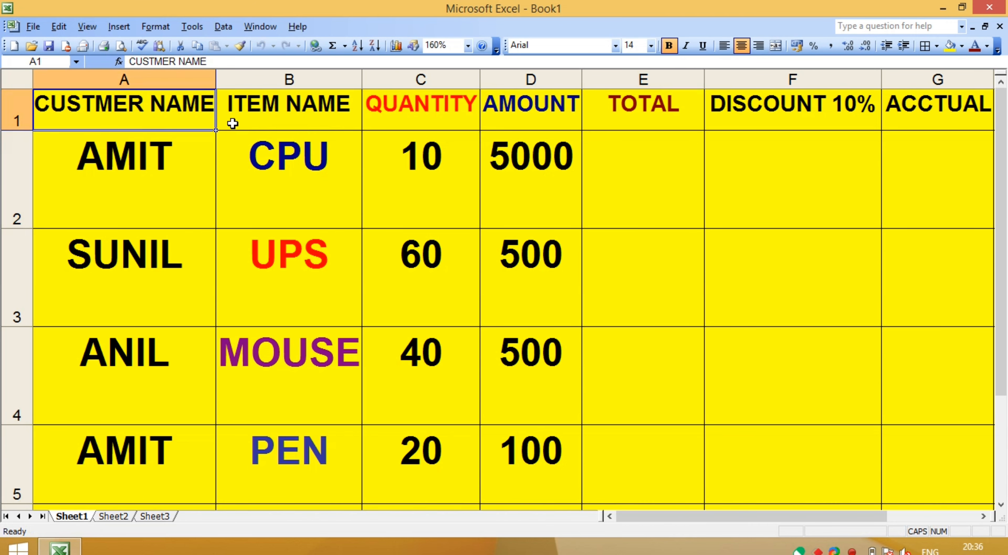
left_click(302, 115)
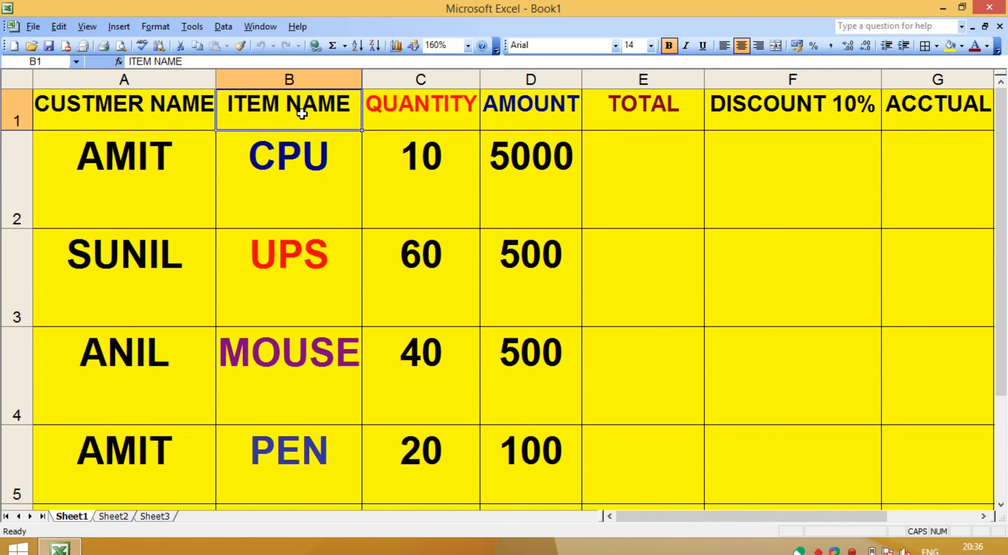
left_click(426, 111)
left_click(520, 117)
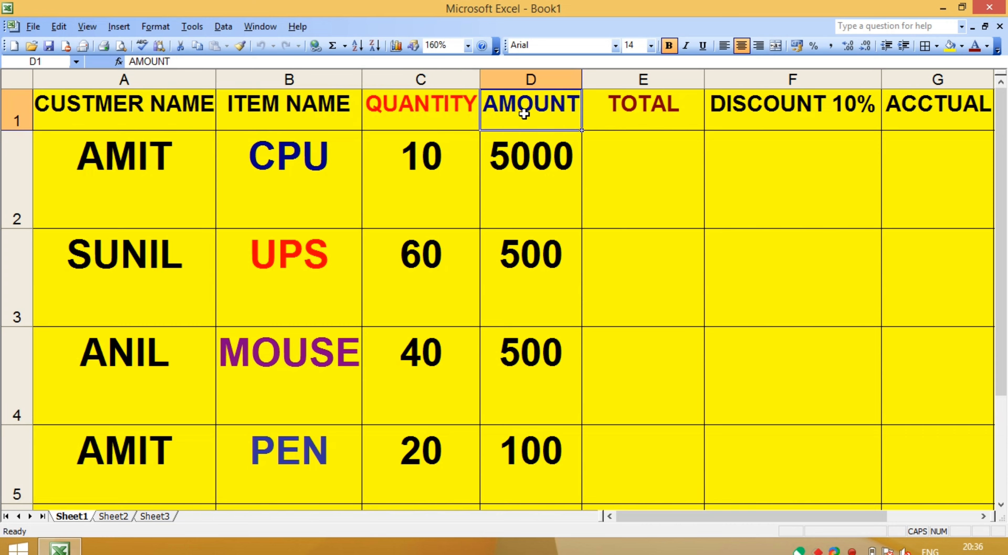
left_click(648, 116)
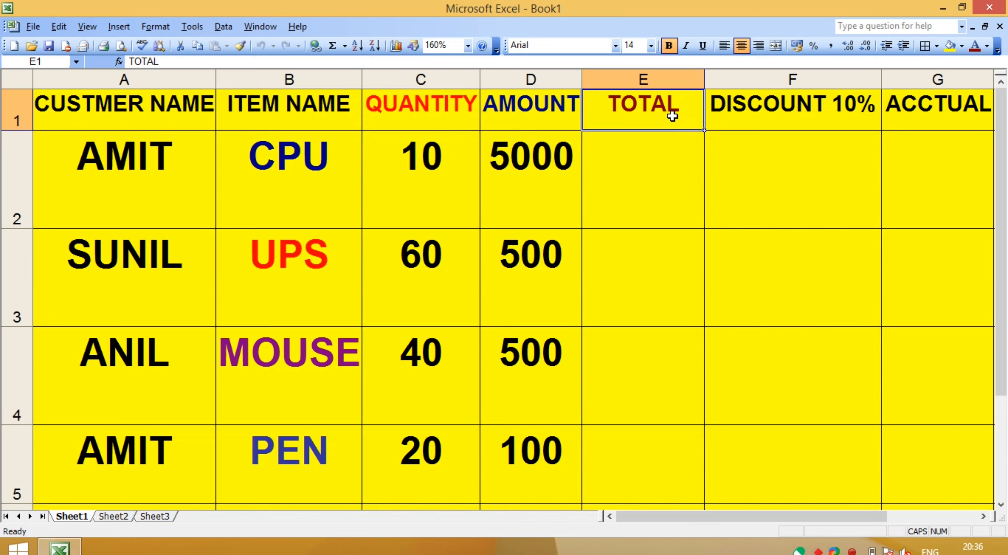
left_click(816, 111)
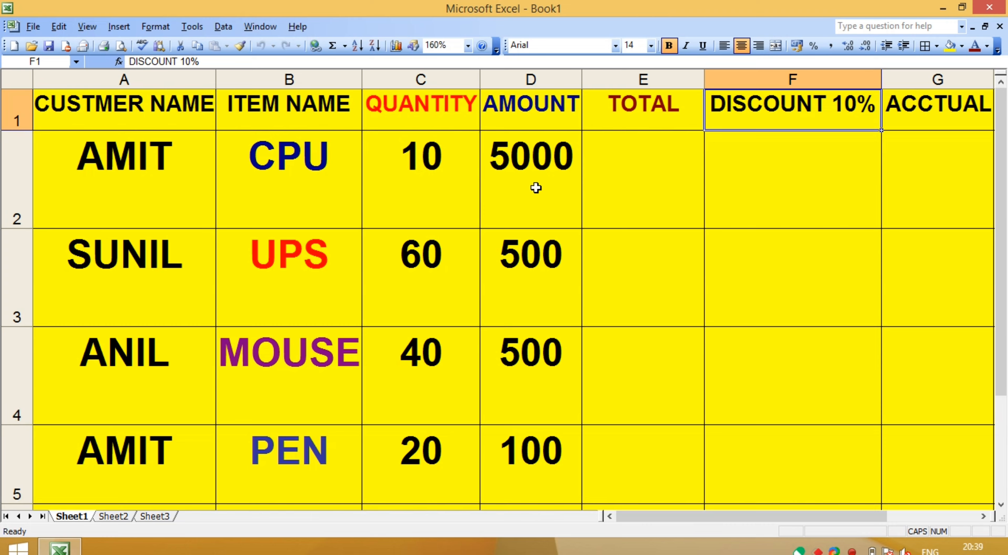
Calculate the first row's total in E2 by multiplying quantity by amount with =C2*D2.
left_click(181, 161)
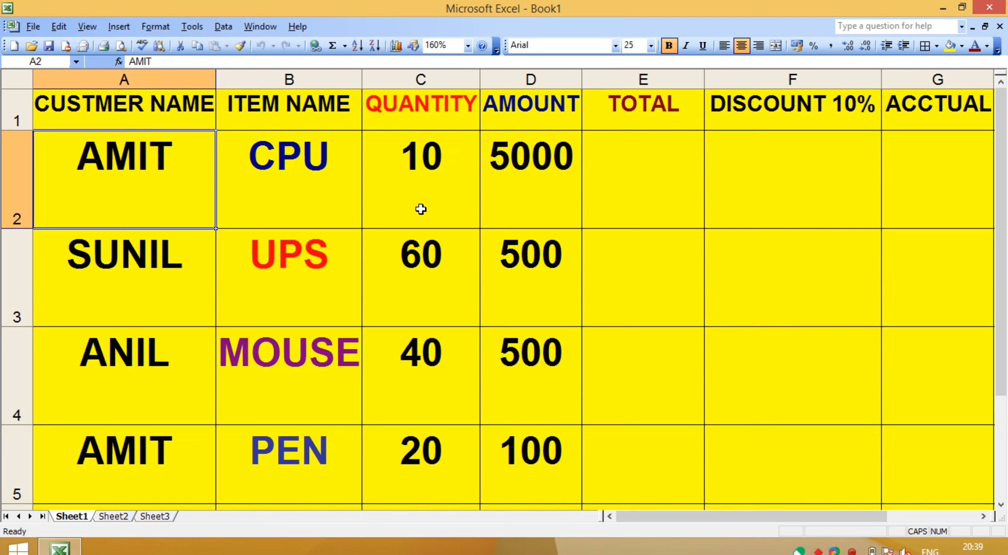
left_click(646, 202)
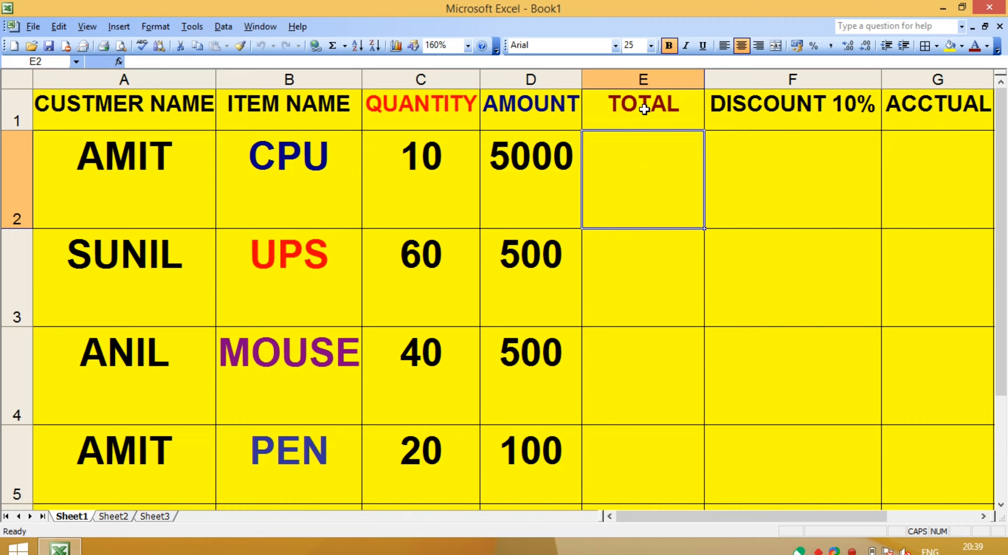
type("=")
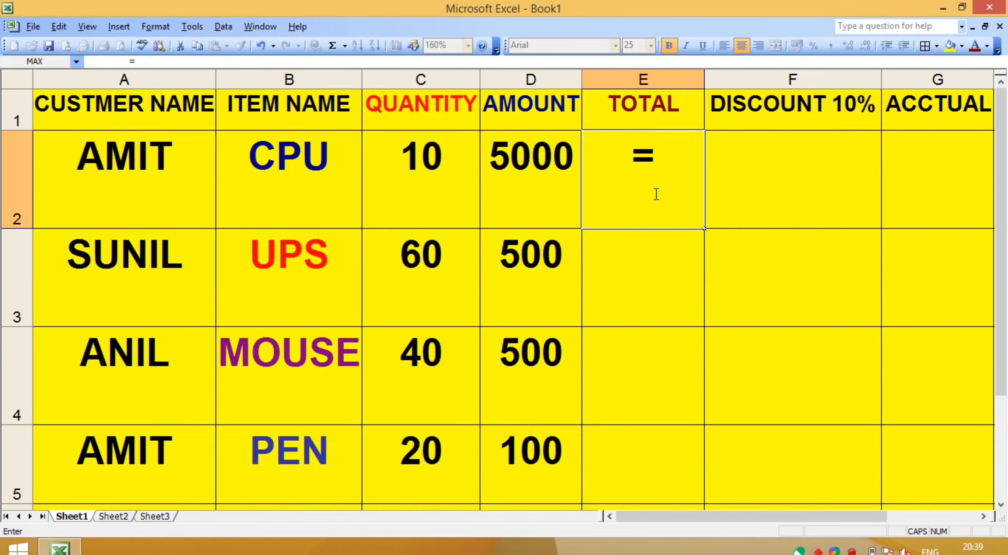
type("C2")
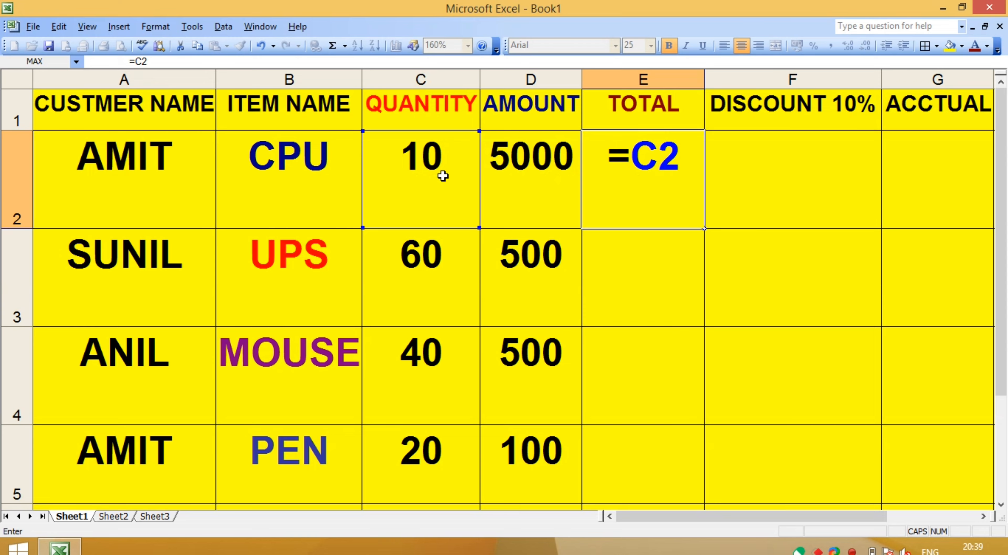
type("*")
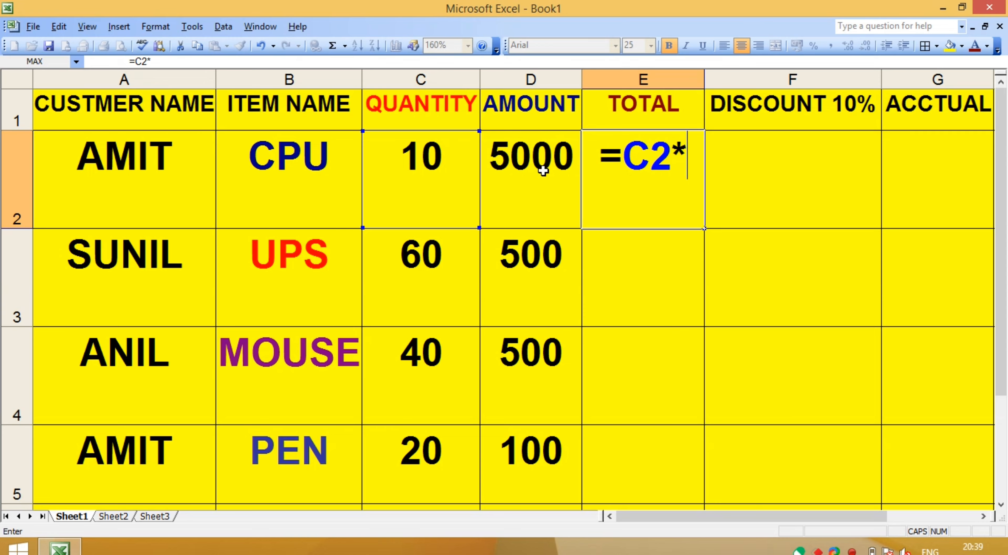
type("D2")
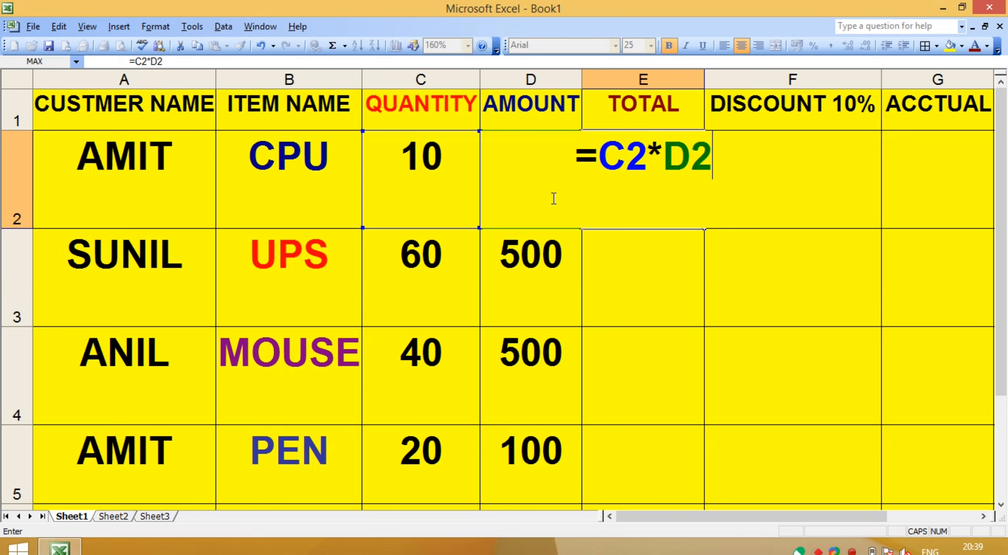
key("Return")
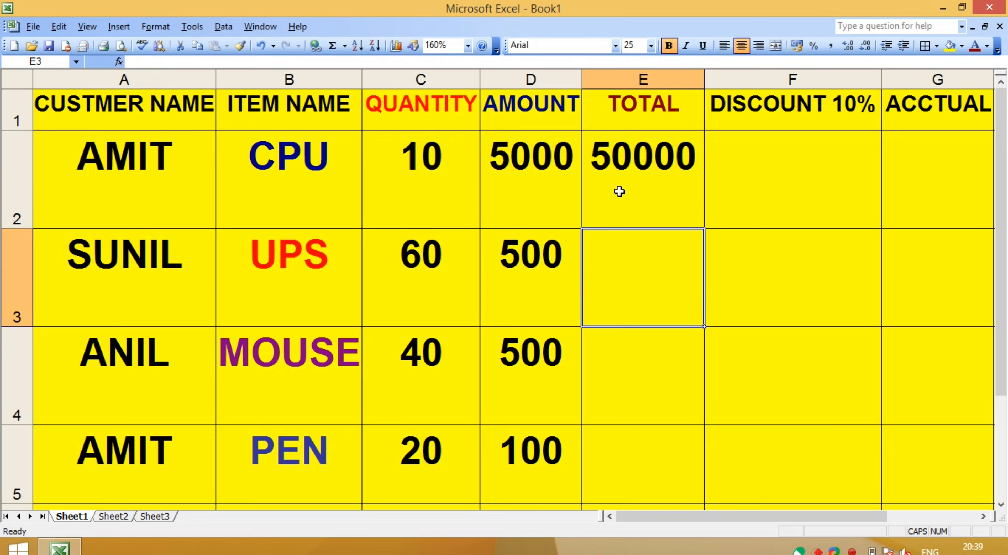
Fill the total formula from E2 down through E5.
left_click(647, 181)
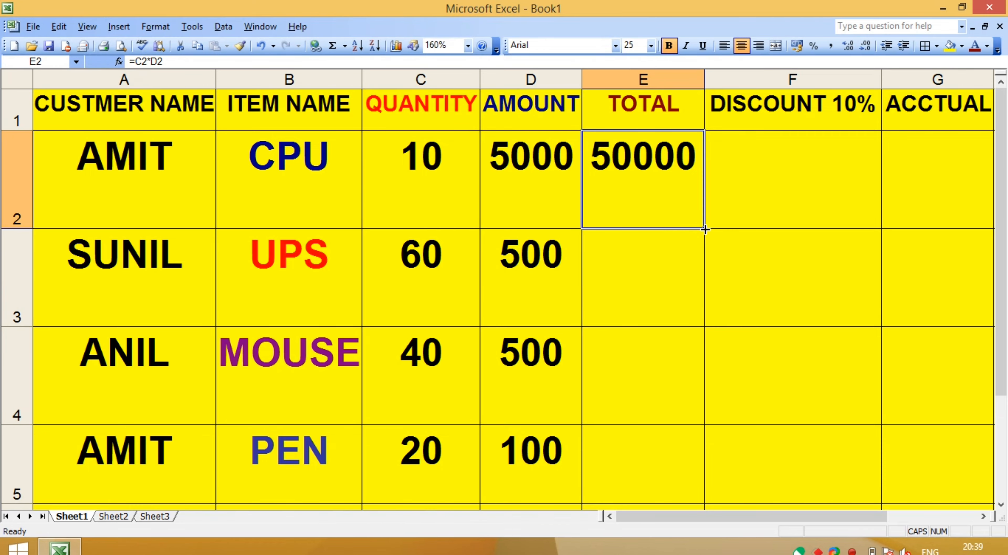
left_click_drag(705, 229, 709, 489)
left_click(690, 288)
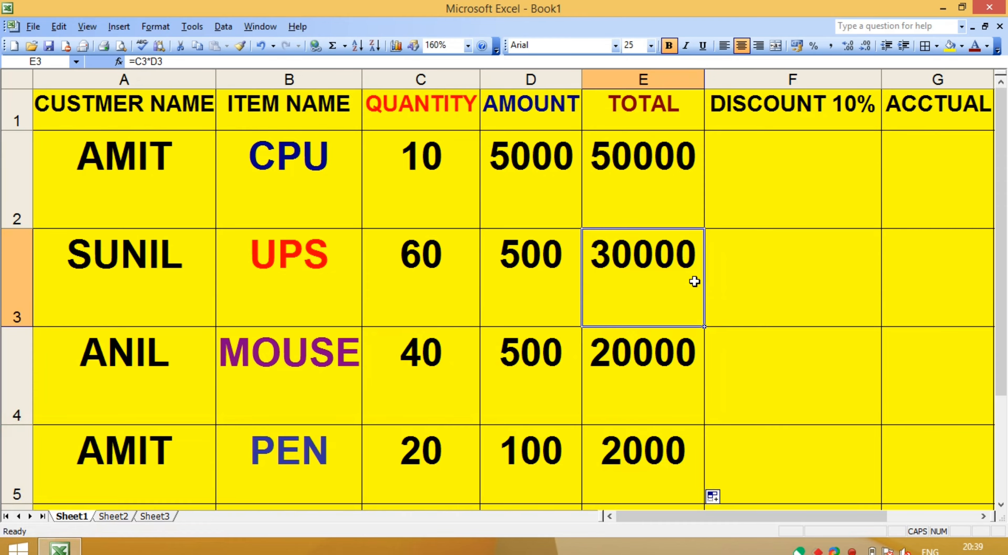
Clear the formulas from the total cells E2 to E5.
left_click_drag(630, 175, 665, 443)
key("Delete")
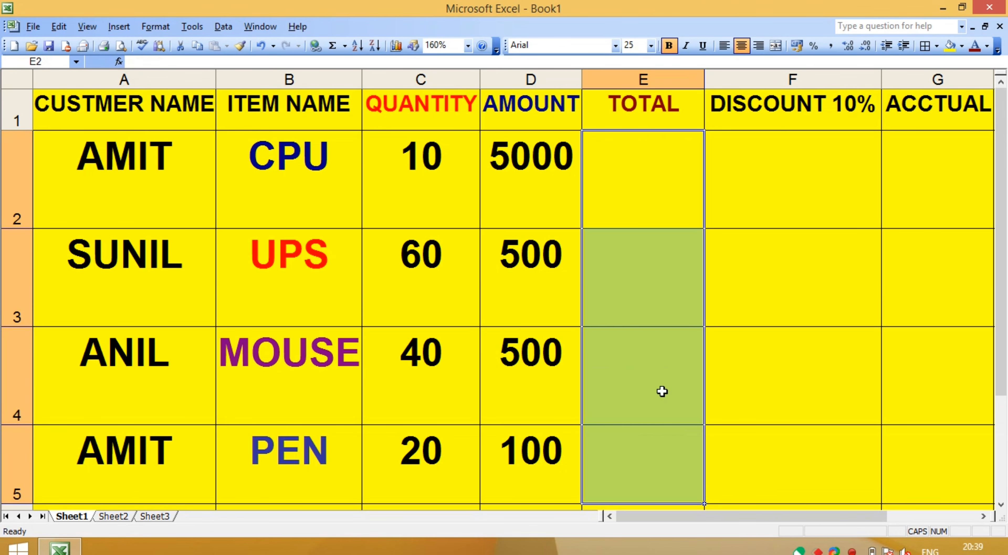
left_click(761, 205)
Enter the formula =C2*D2 in E2 to compute the total for the CPU row.
left_click(622, 183)
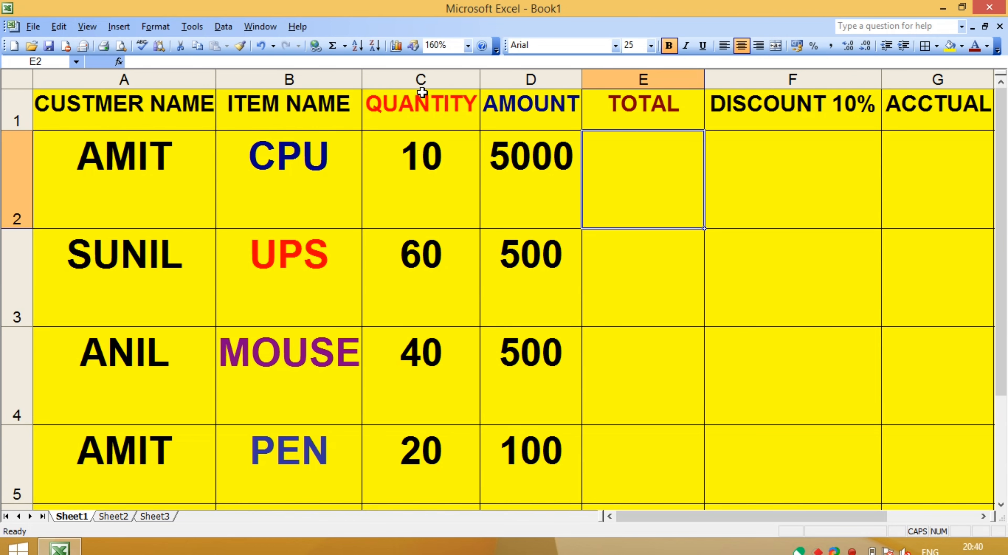
left_click(108, 195)
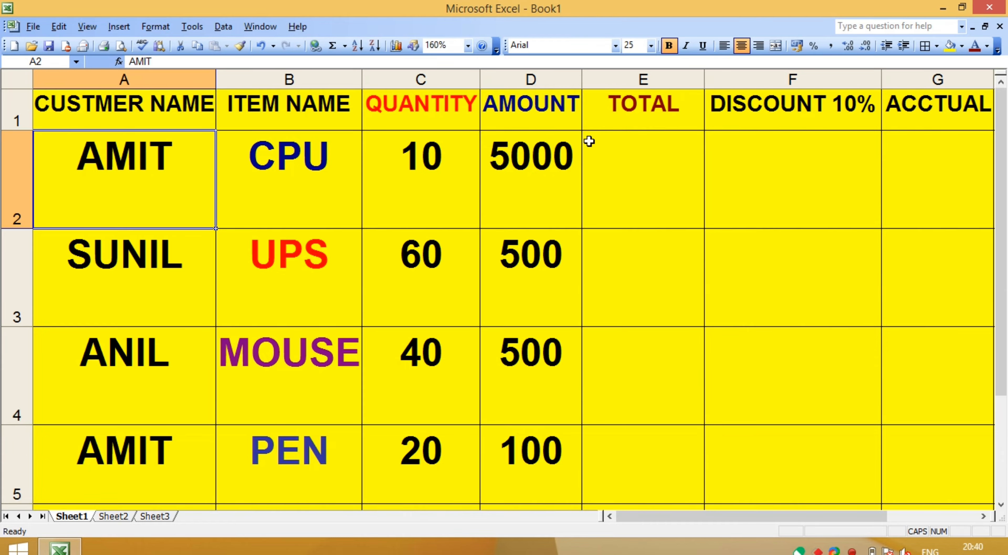
left_click(643, 177)
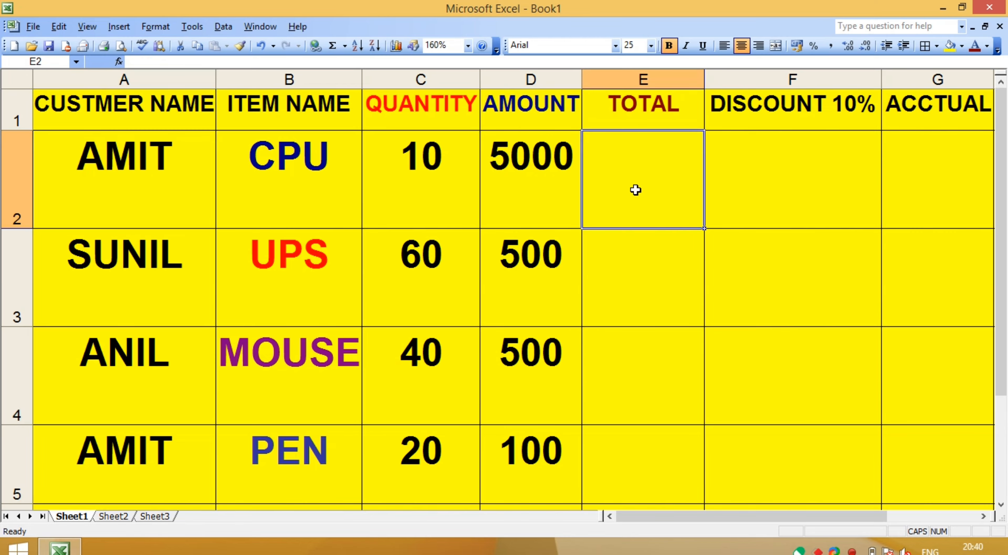
type("=C")
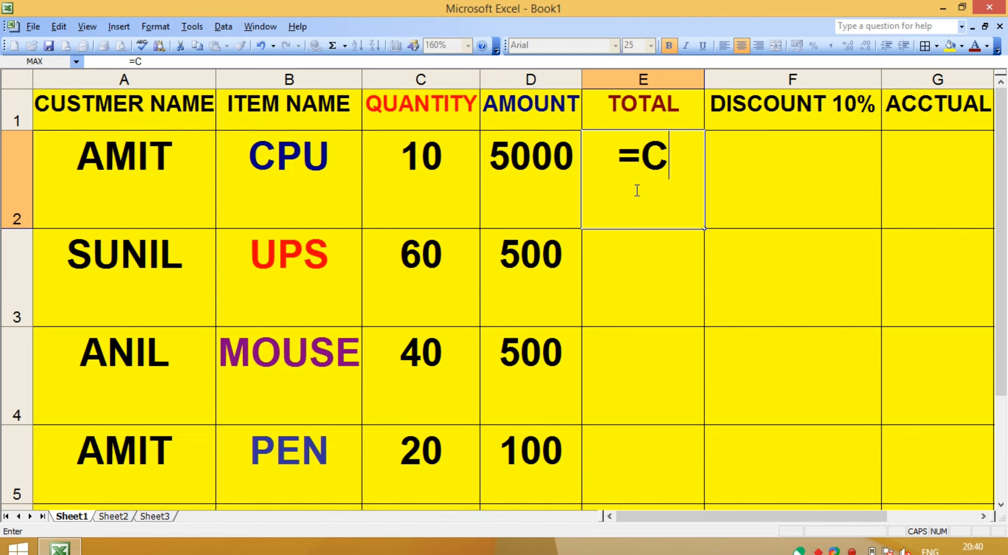
type("2")
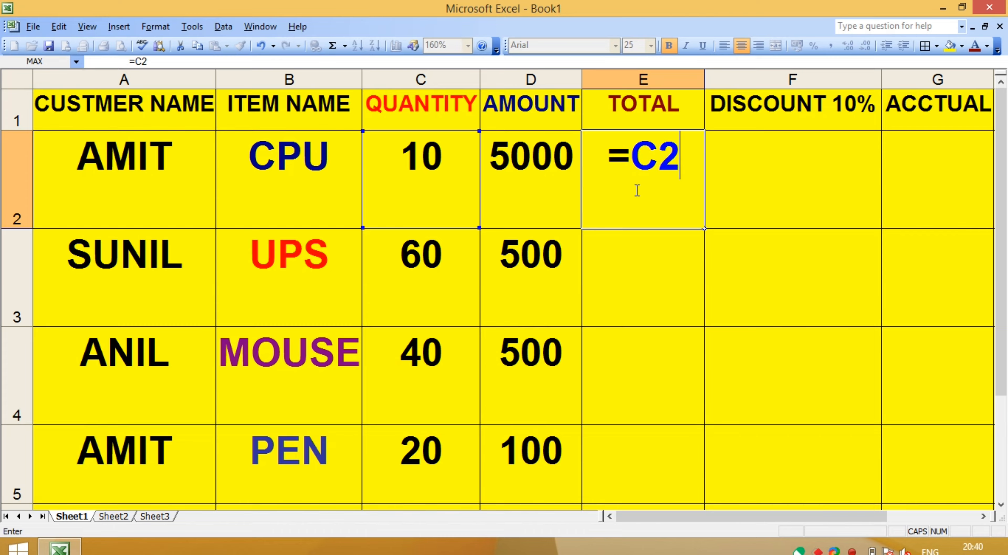
type("*")
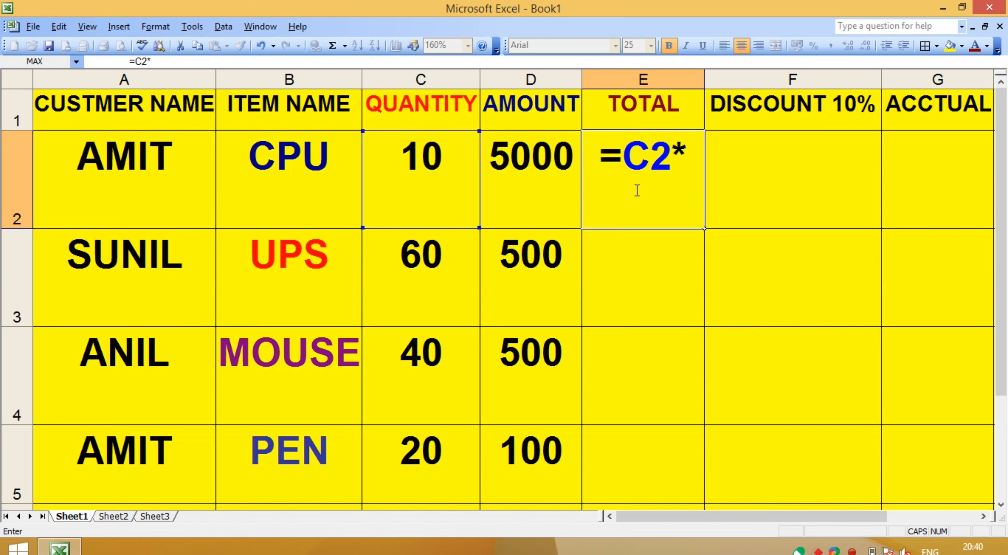
type("D2")
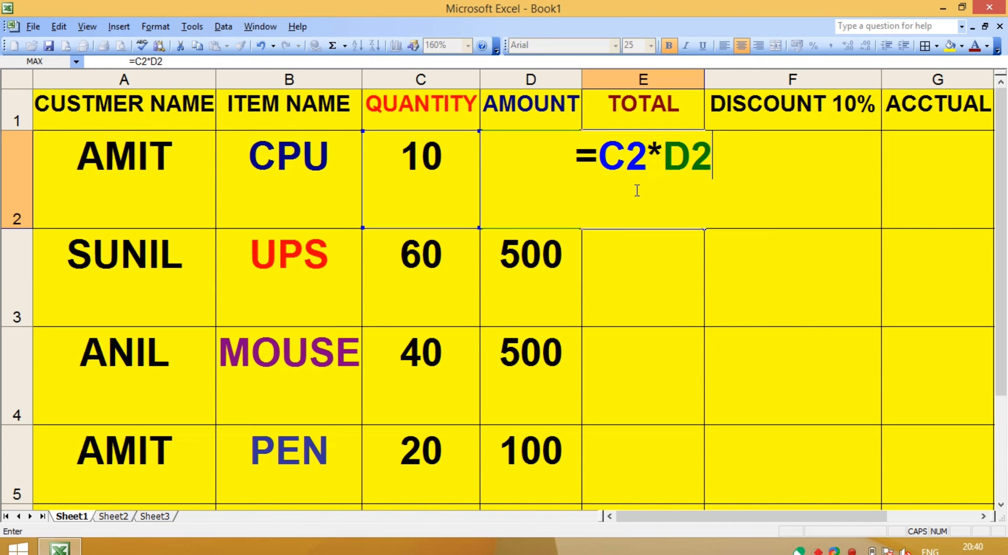
key("Return")
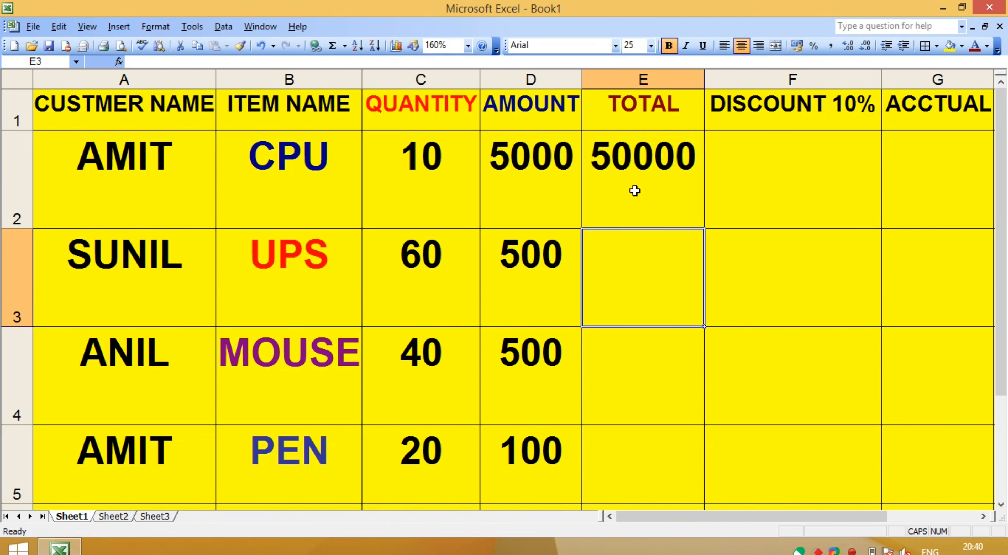
Try to fill the total formula from E2 down through E4, and undo that fill.
left_click(629, 174)
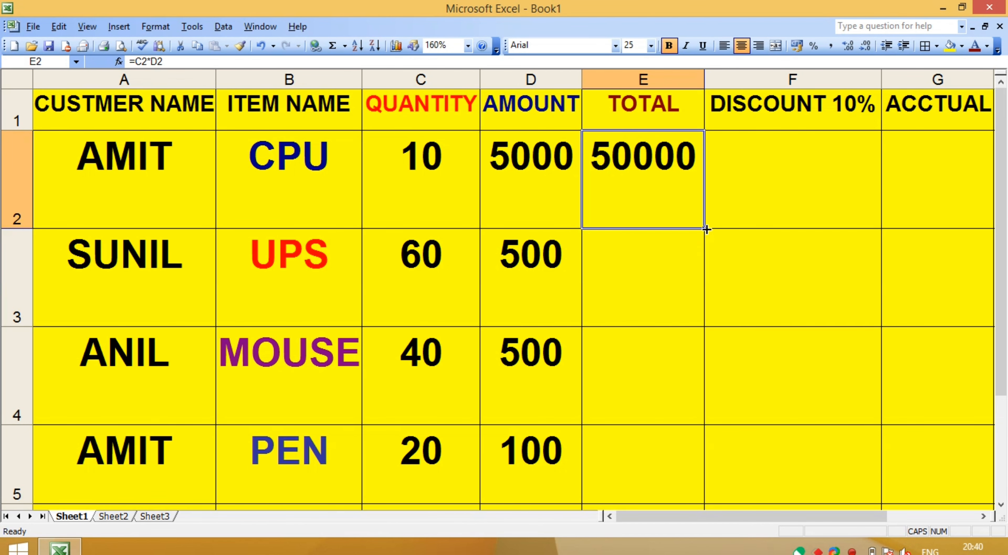
left_click_drag(704, 228, 717, 418)
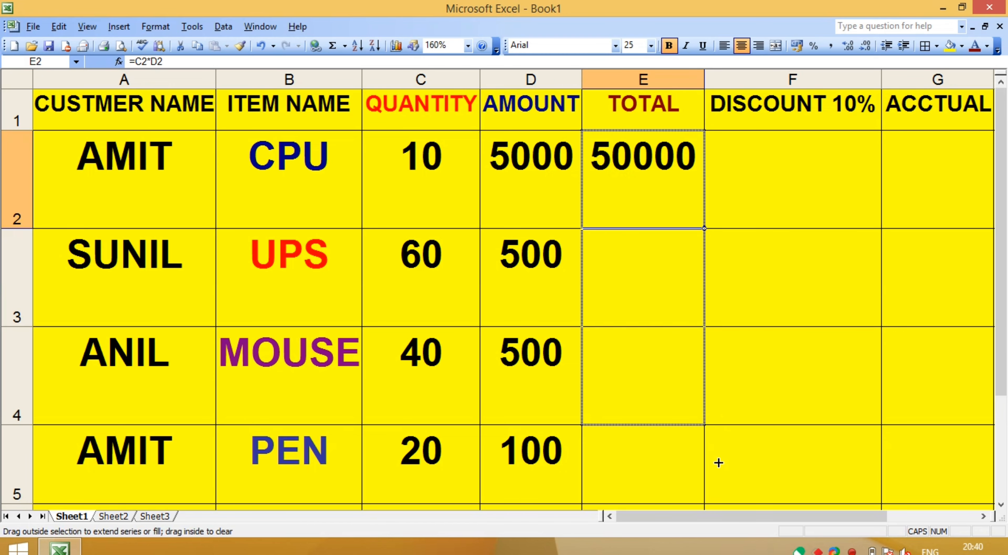
mouse_move(719, 463)
left_mouse_down()
mouse_move(718, 472)
mouse_move(719, 452)
left_mouse_up()
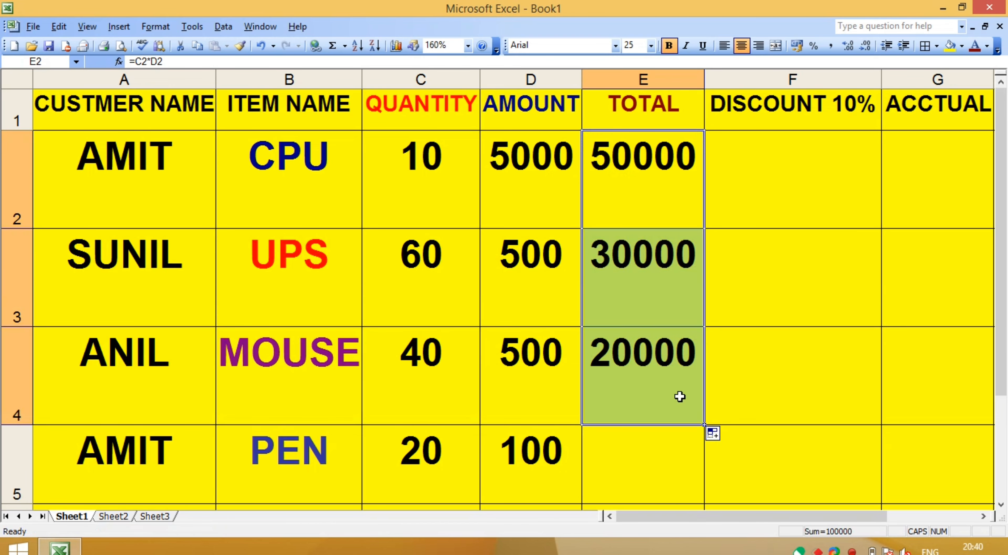
left_click(720, 329)
key("ctrl+z")
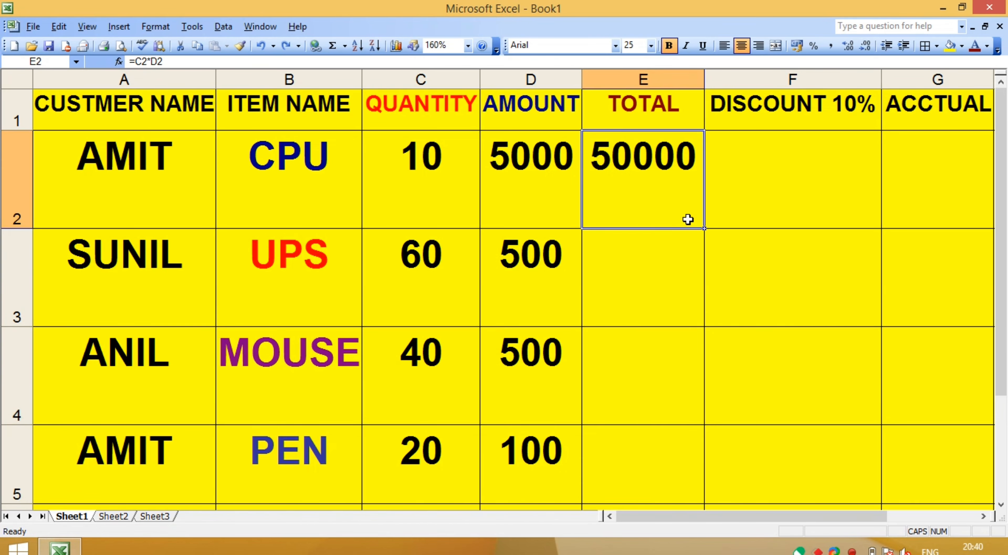
Copy the E2 total formula down the column through E5 with the fill handle.
left_click_drag(704, 228, 736, 484)
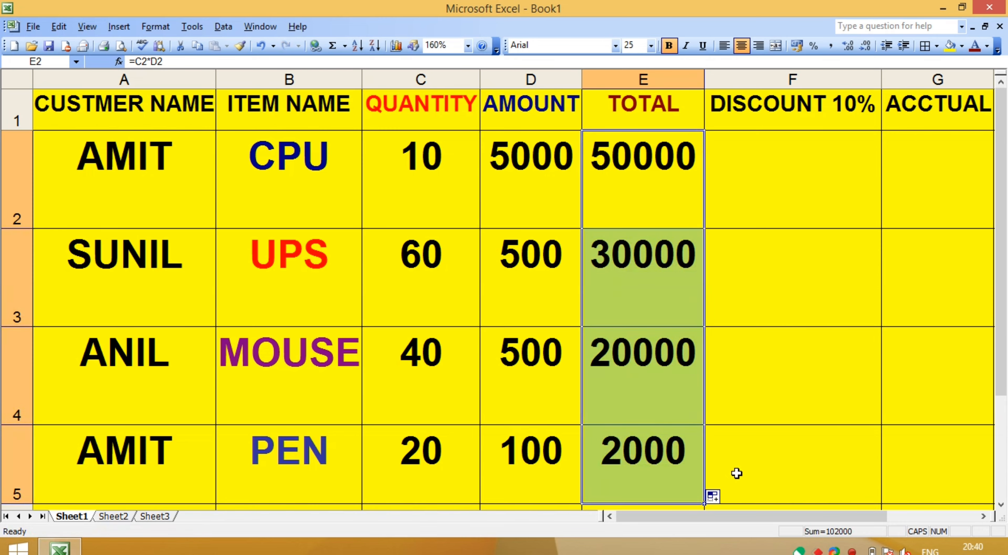
left_click(761, 207)
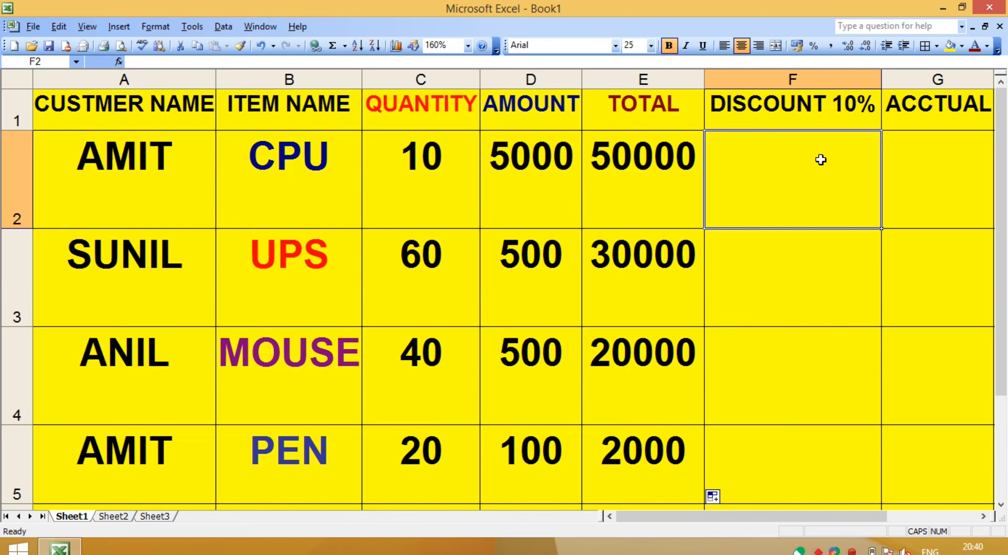
left_click(793, 104)
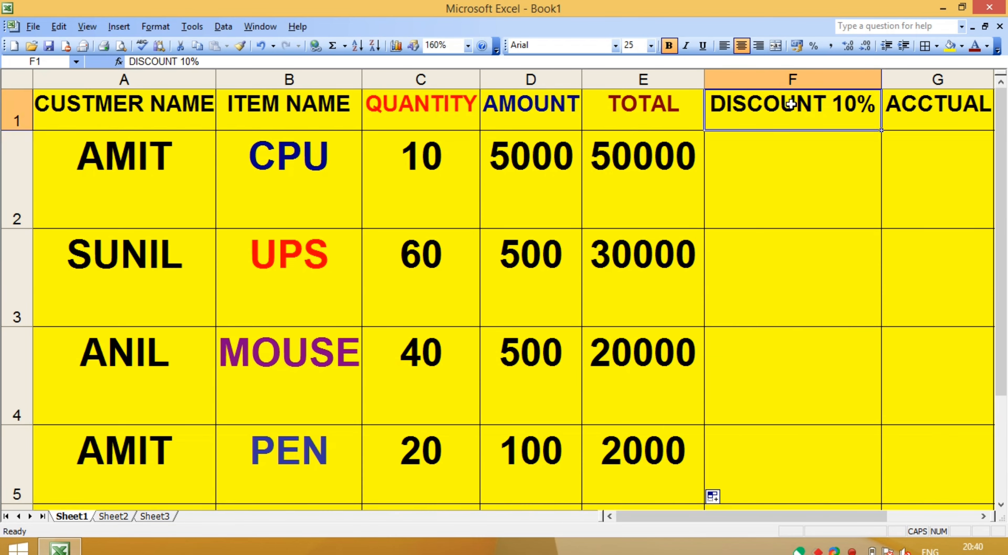
left_click(783, 200)
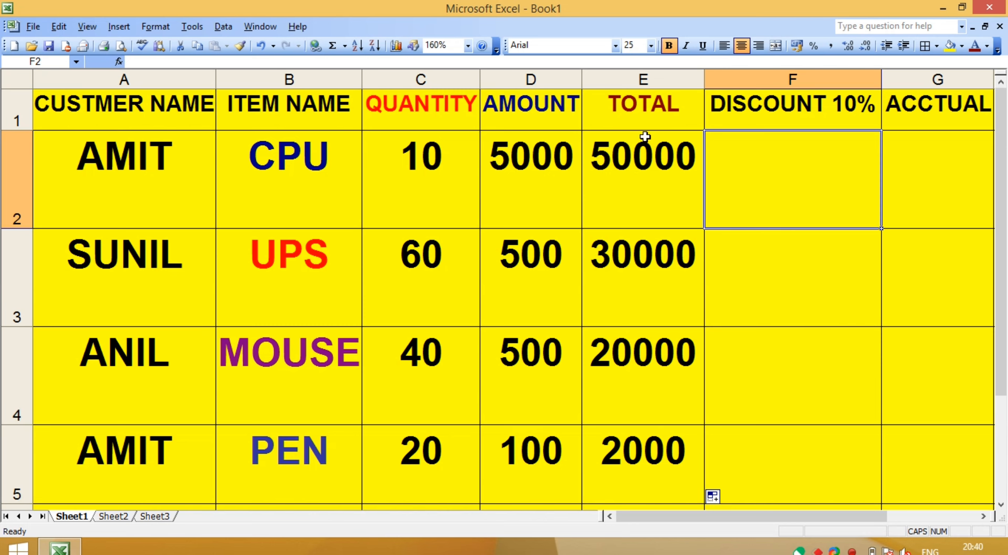
left_click(642, 105)
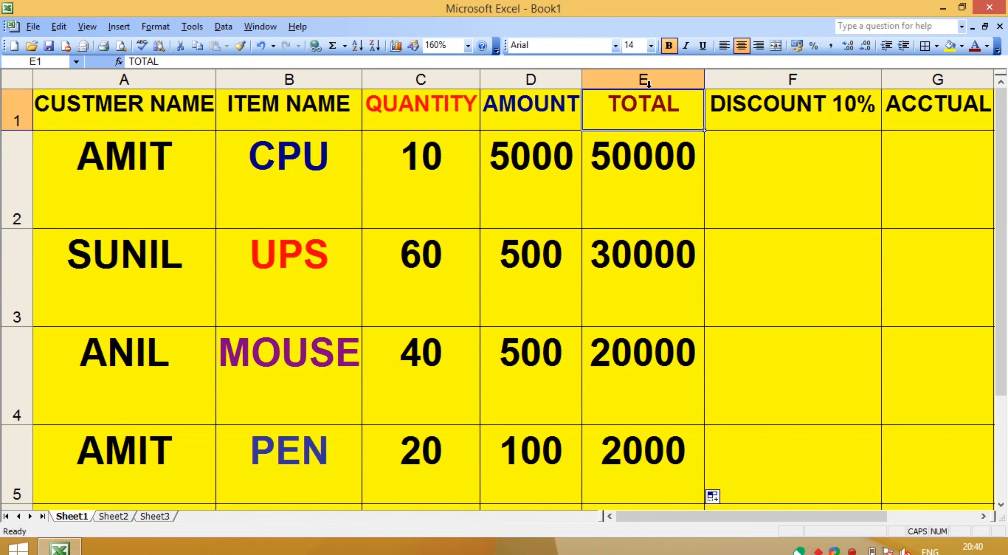
left_click(125, 168)
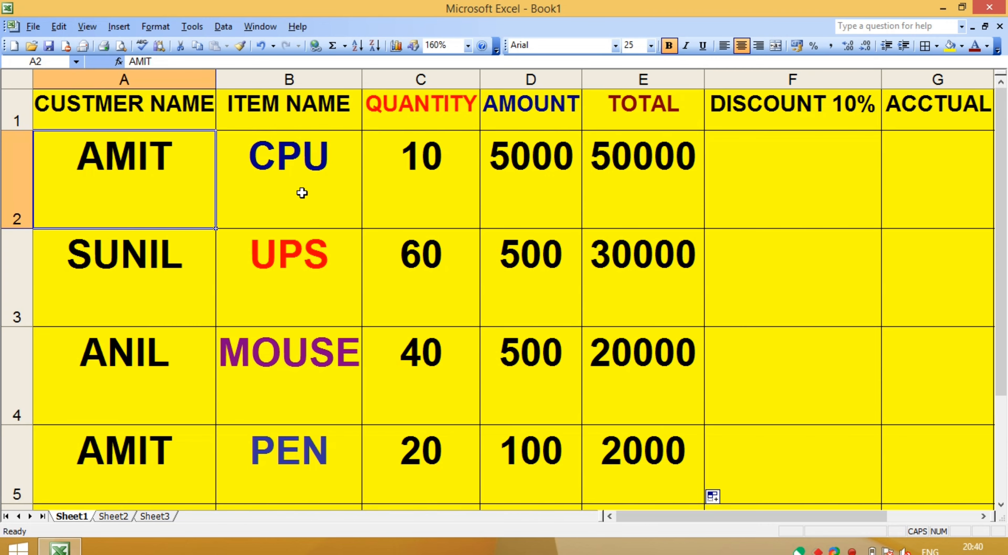
Enter the formula =E2*10% in F2 for the CPU row's discount and fill it down through F5.
left_click(778, 180)
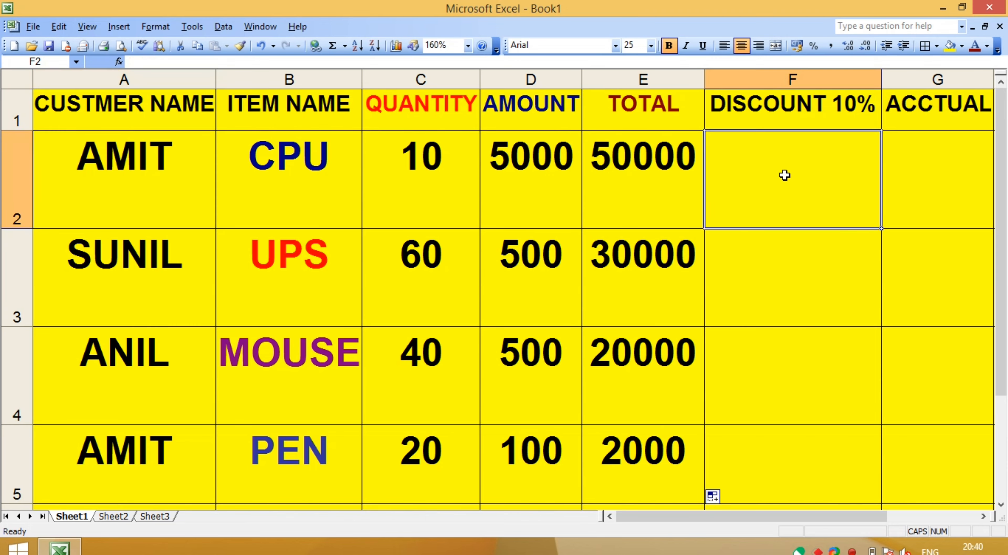
type("=")
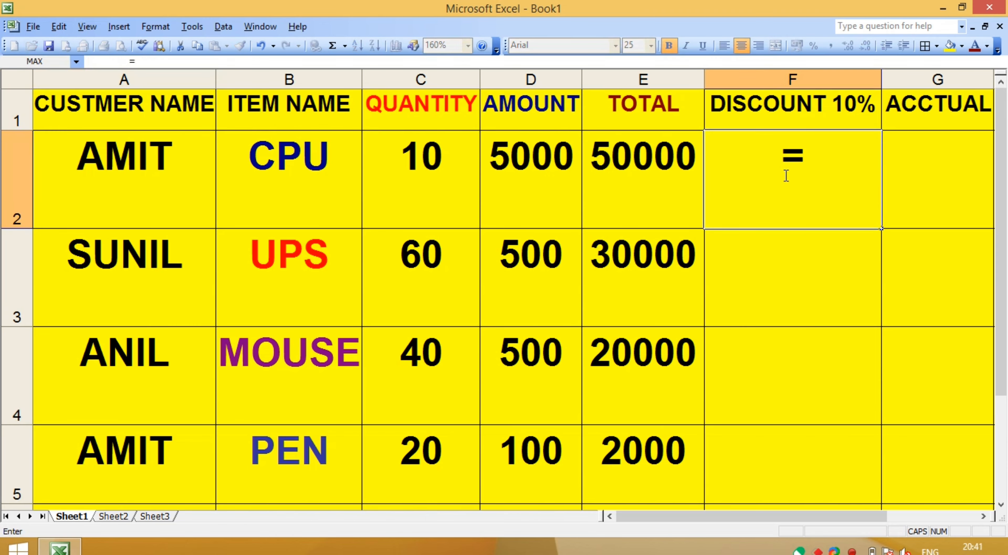
type("E2*")
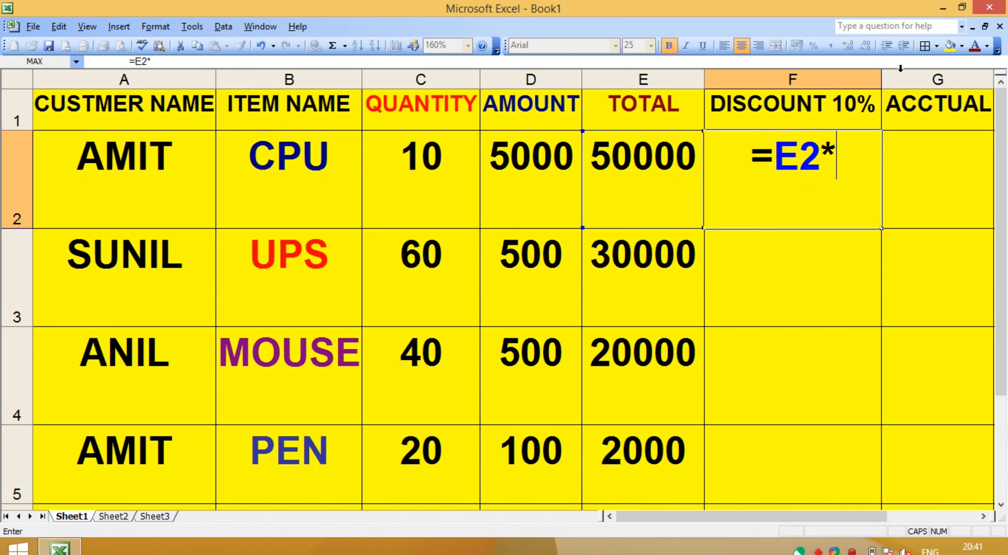
type("10")
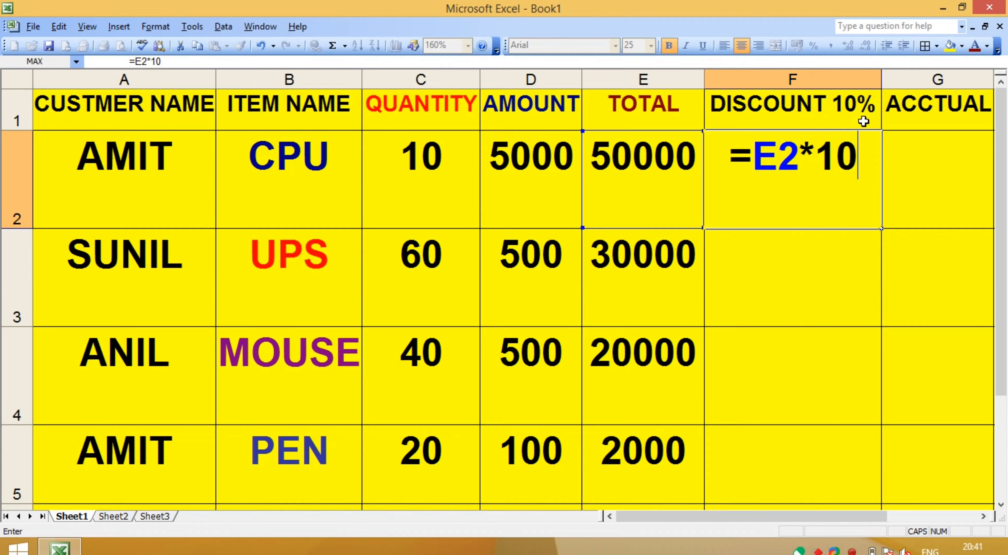
type("%")
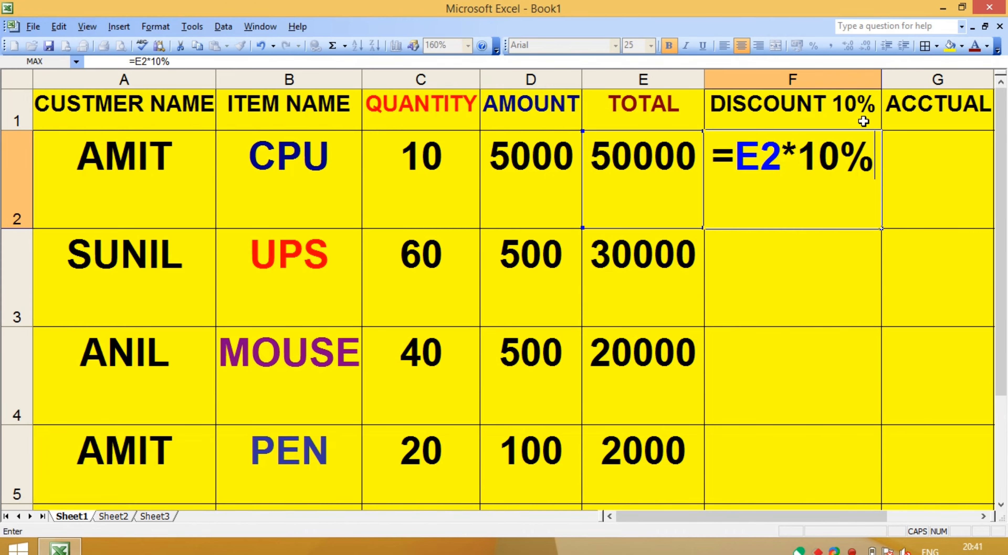
key("Return")
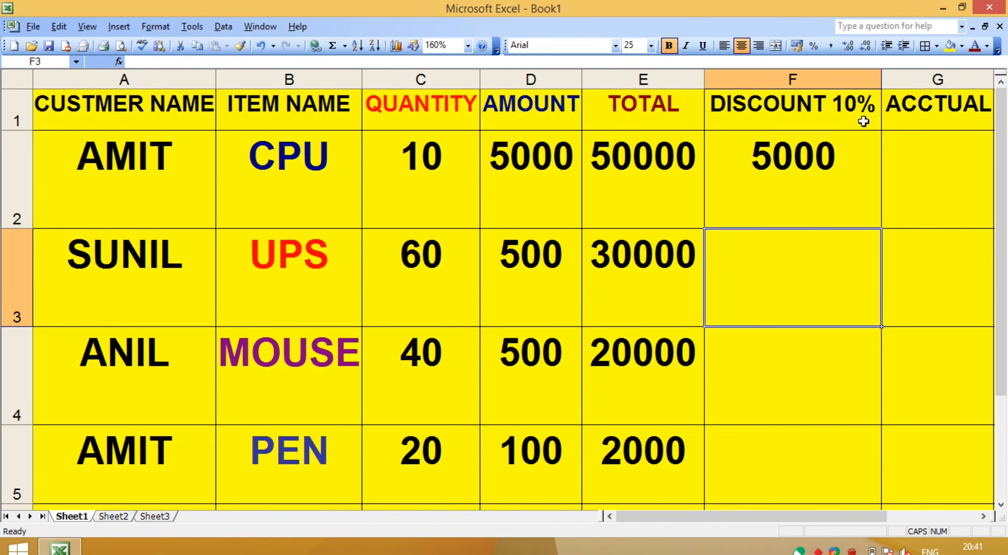
left_click(826, 169)
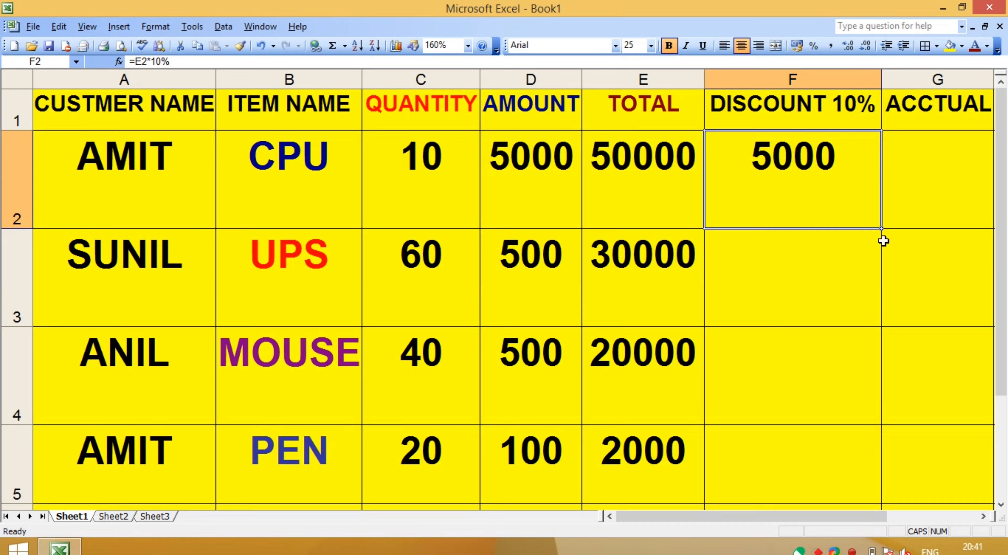
left_click_drag(881, 231, 898, 481)
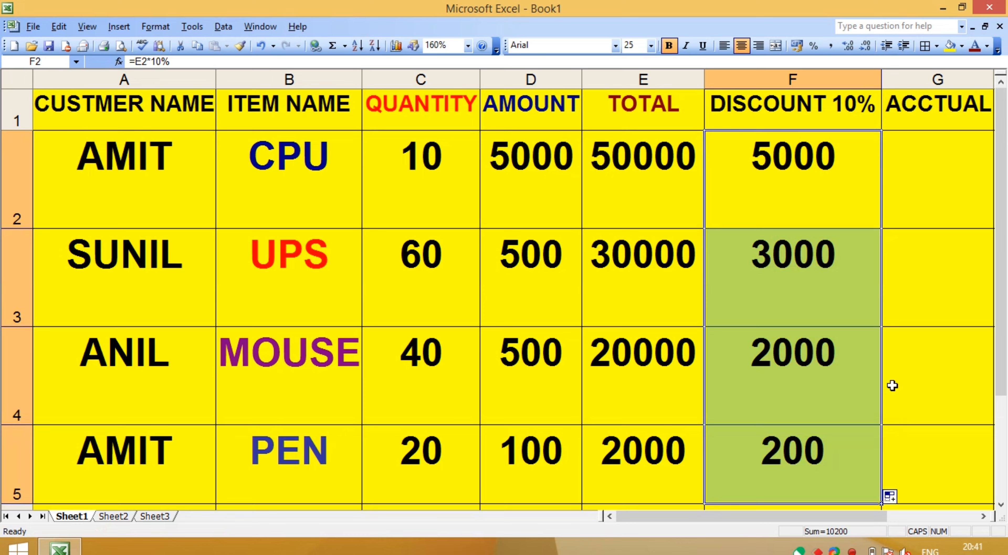
Clear the discount formulas from cells F2 to F5.
left_click(846, 243)
left_click_drag(809, 148, 815, 450)
key("Delete")
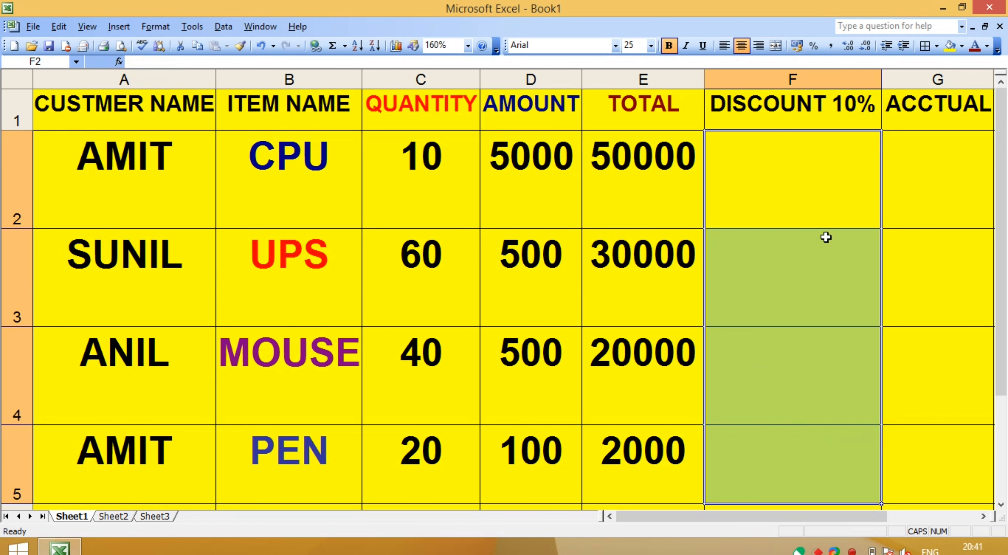
left_click(799, 211)
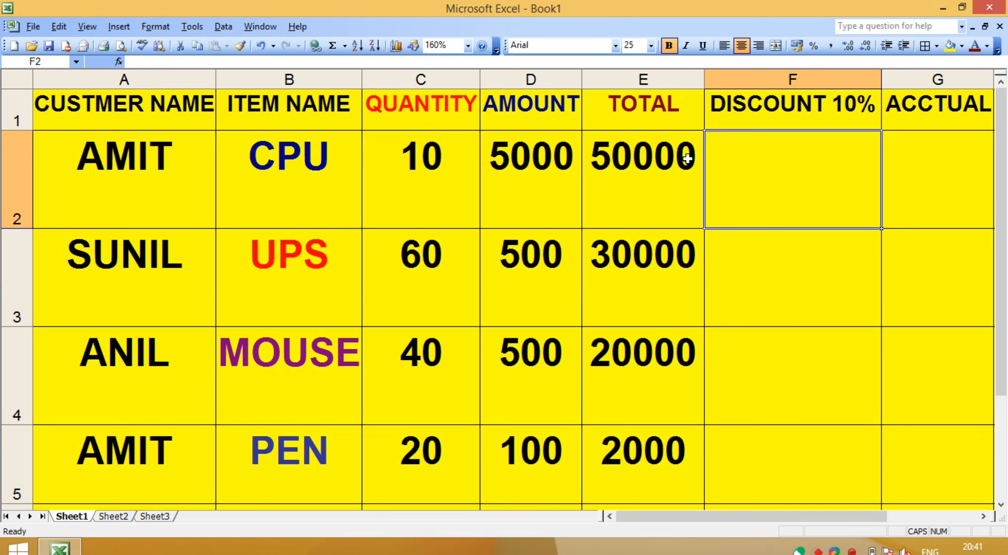
left_click(651, 169)
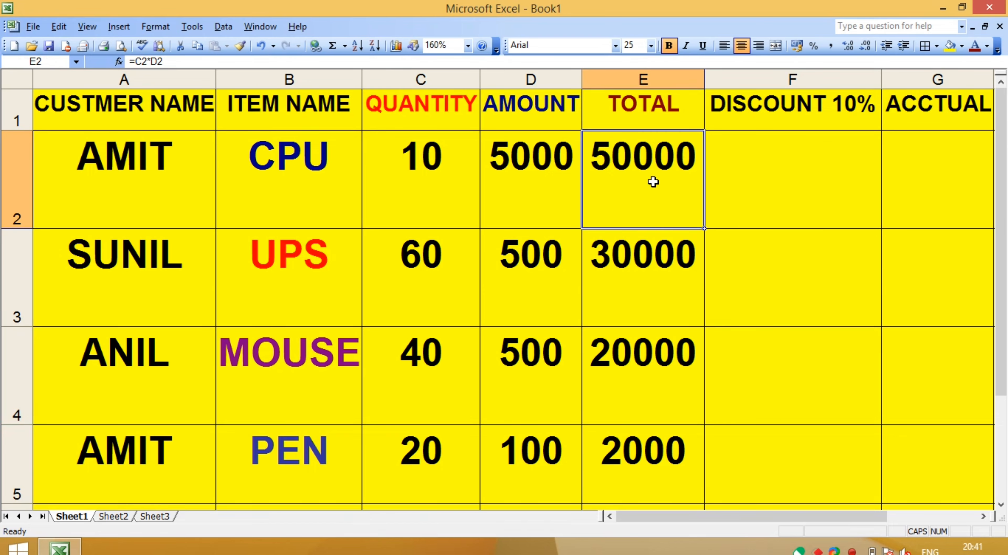
left_click(840, 190)
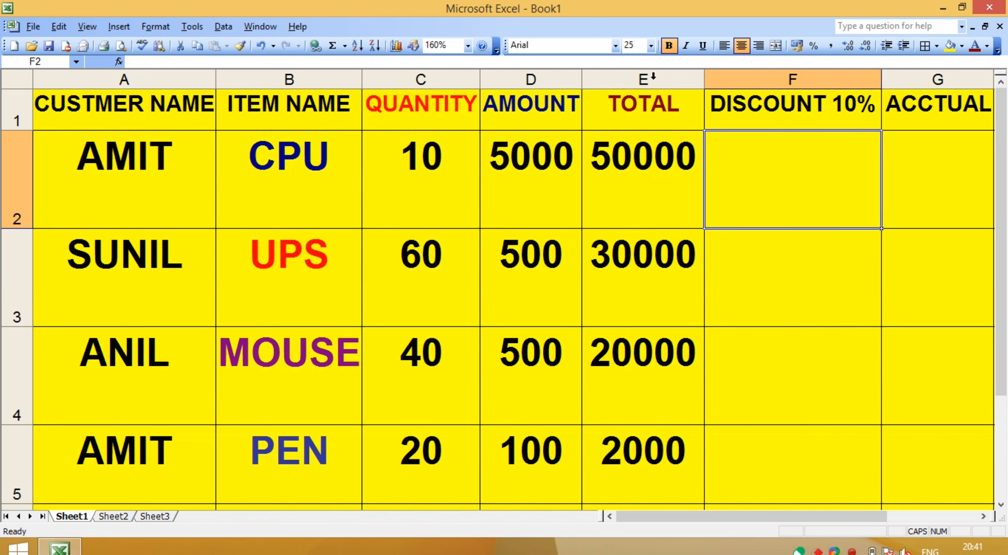
left_click(636, 183)
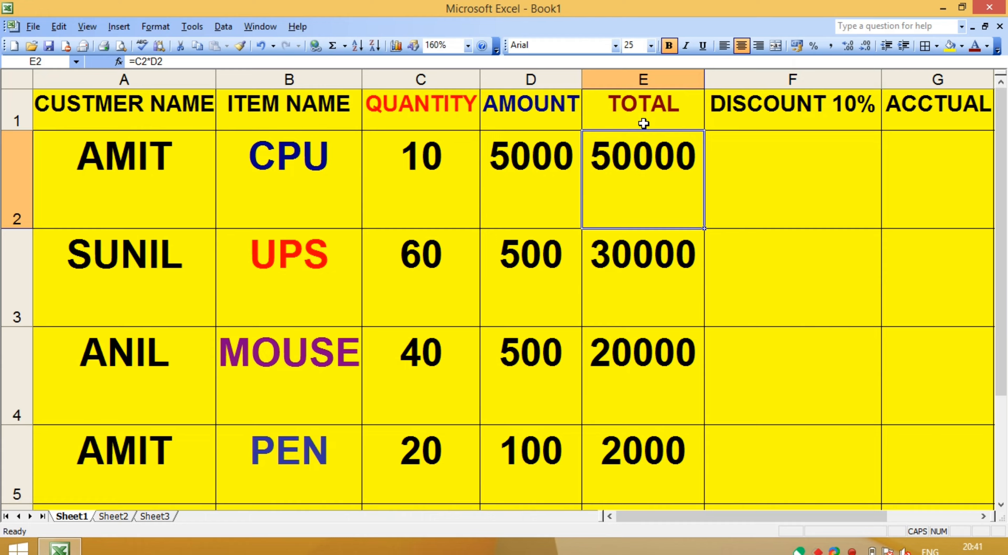
left_click(644, 112)
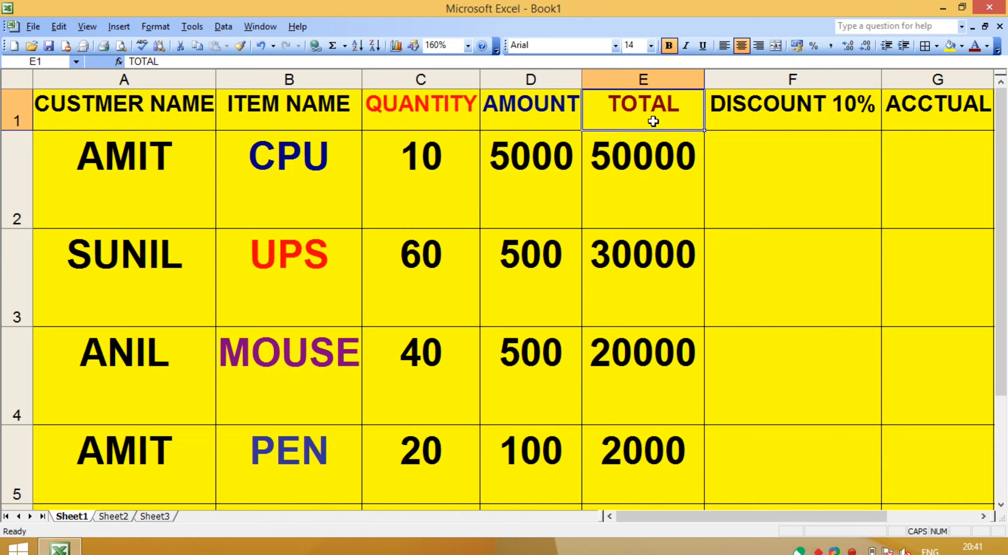
left_click(98, 178)
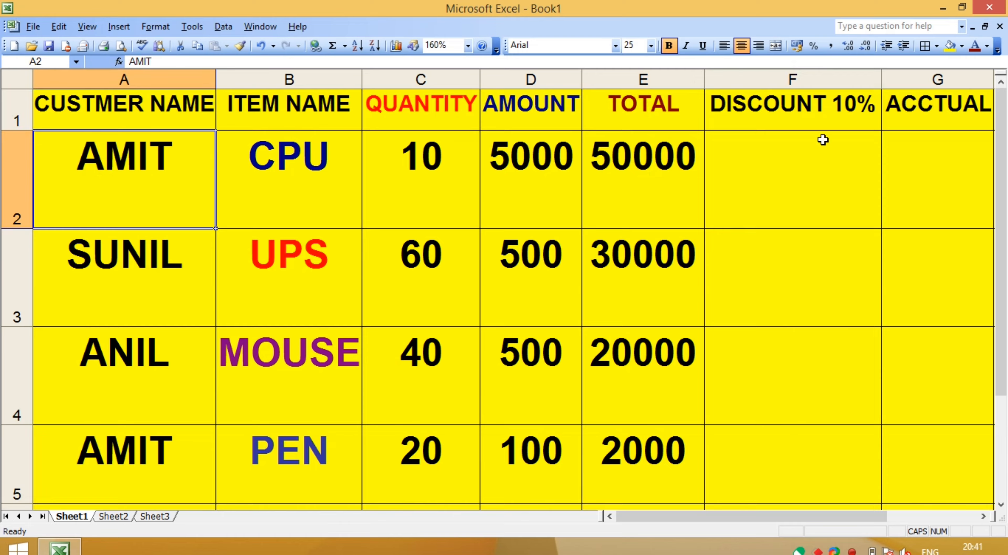
Compute the 10% discount in F2 with =E2*10% again and copy it down the column through F5.
left_click(783, 189)
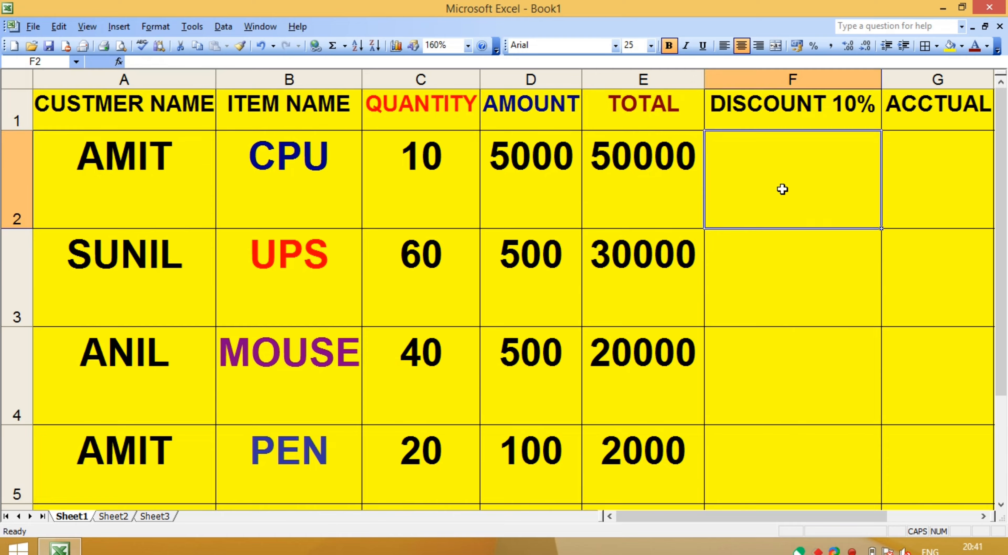
type("=")
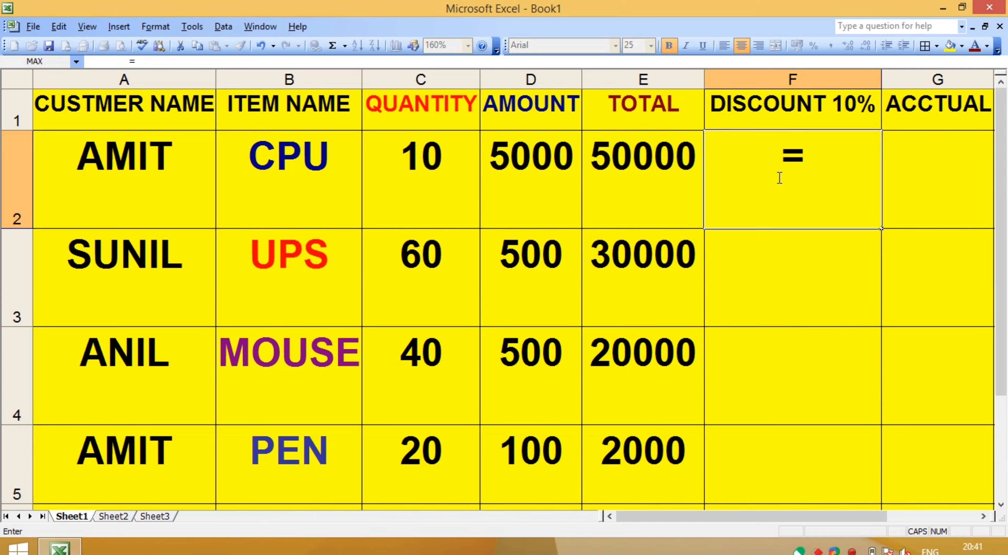
type("E2*")
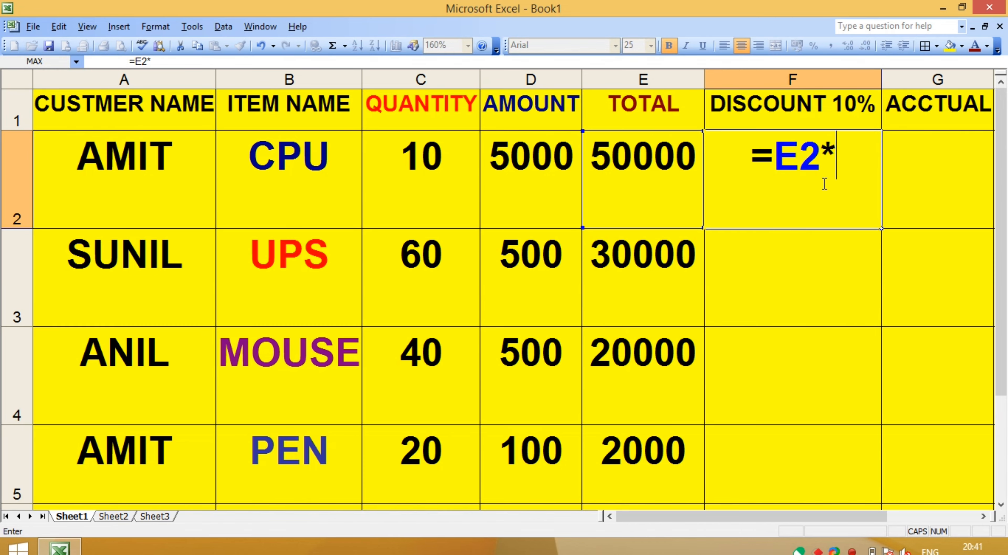
type("10")
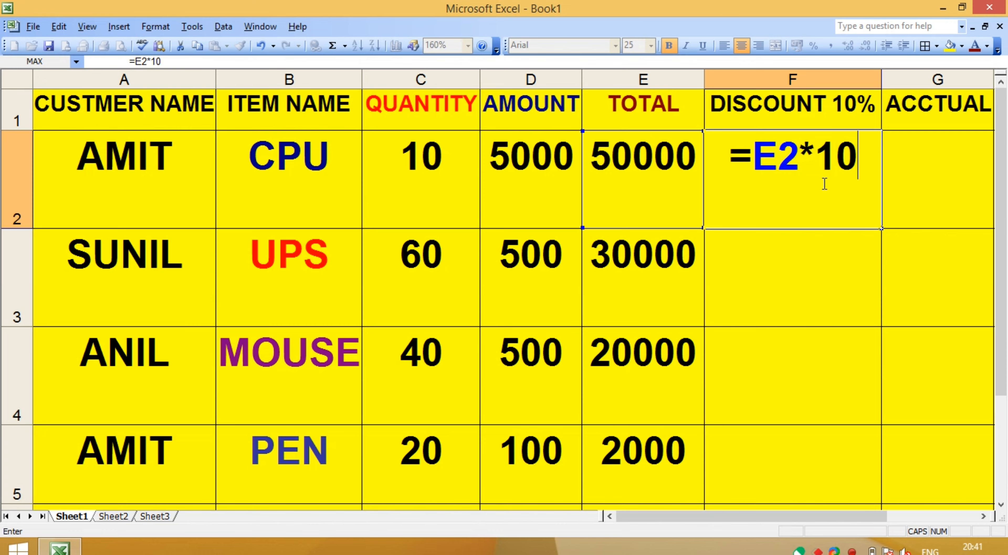
type("%")
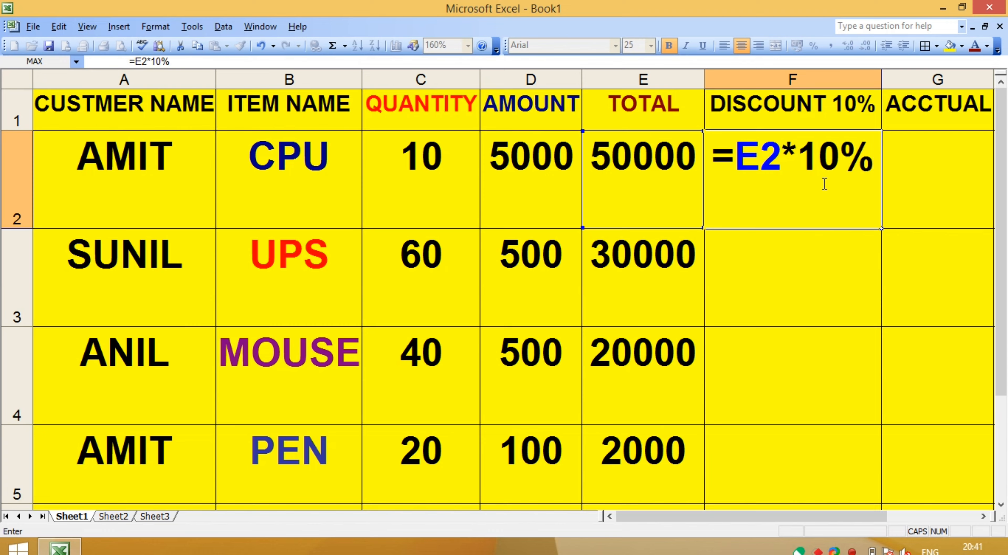
key("Return")
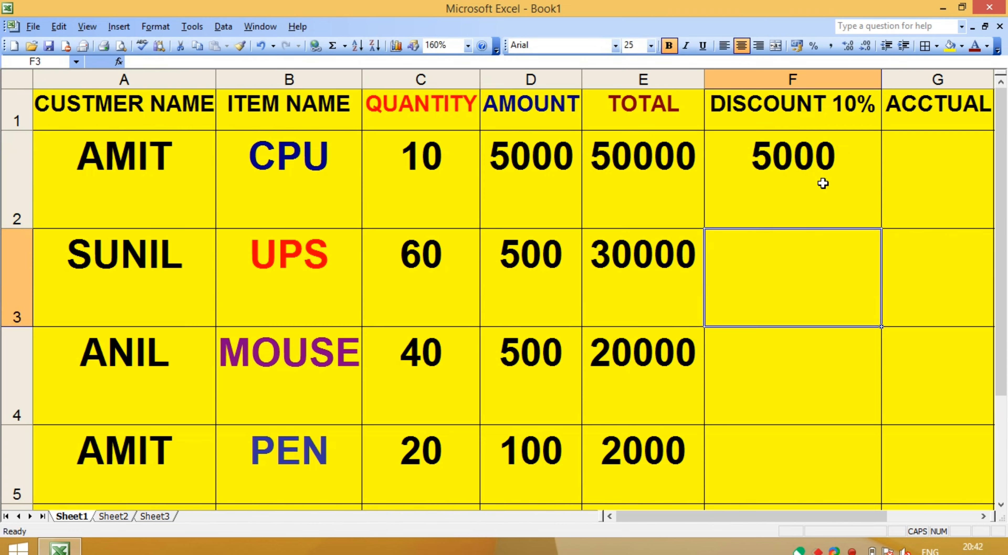
left_click(812, 145)
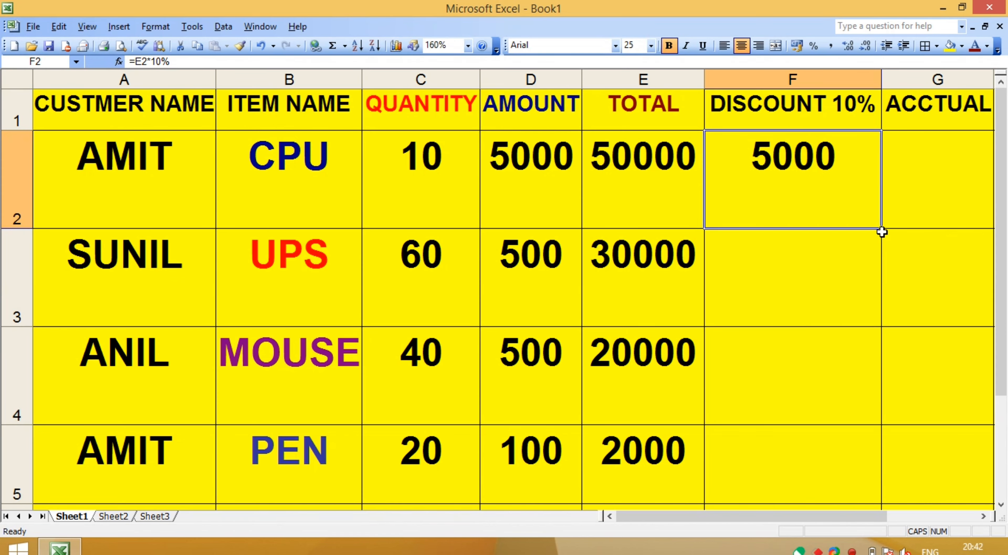
left_click_drag(884, 231, 899, 470)
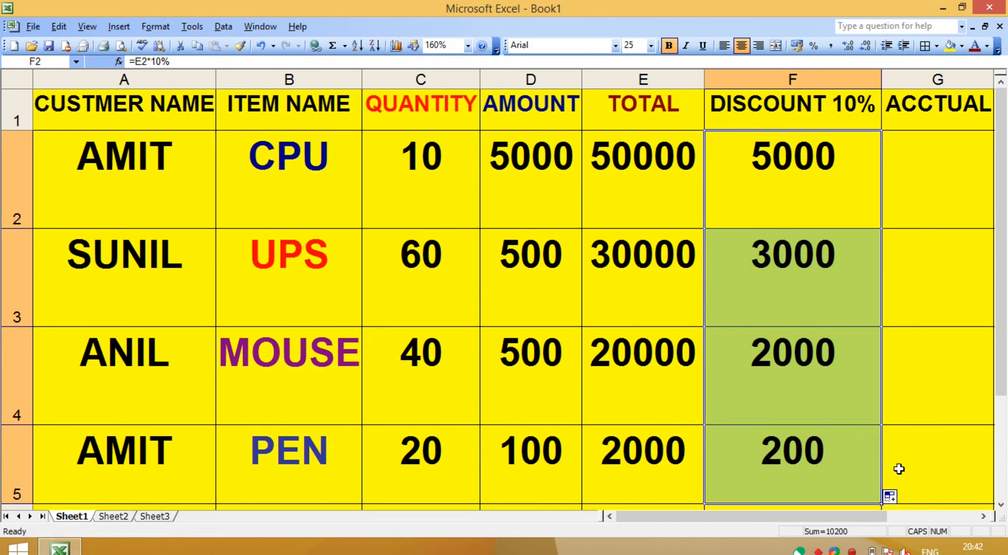
Delete the discount formulas in F2 through F5 again.
left_click(815, 220)
left_click_drag(816, 177, 845, 461)
key("Delete")
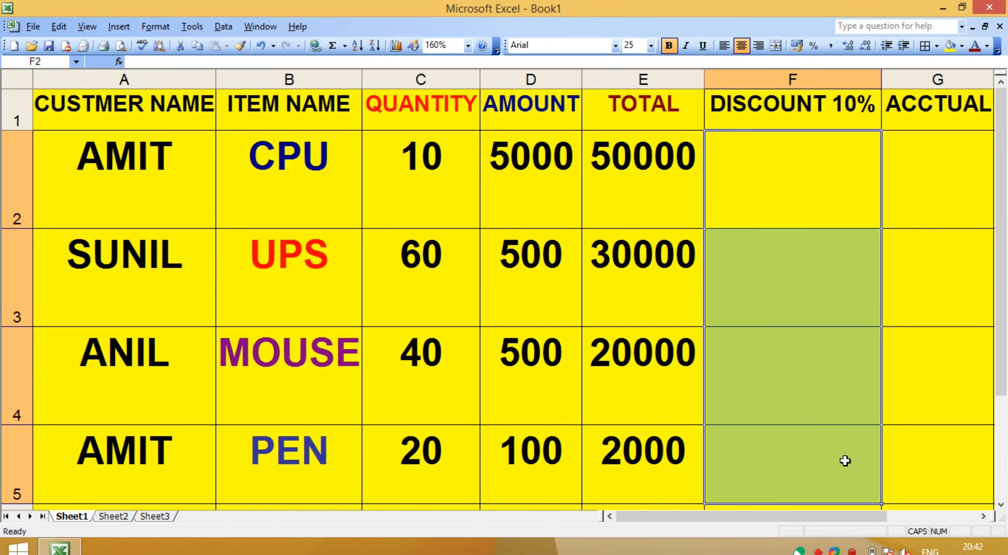
left_click(769, 219)
left_click(768, 311)
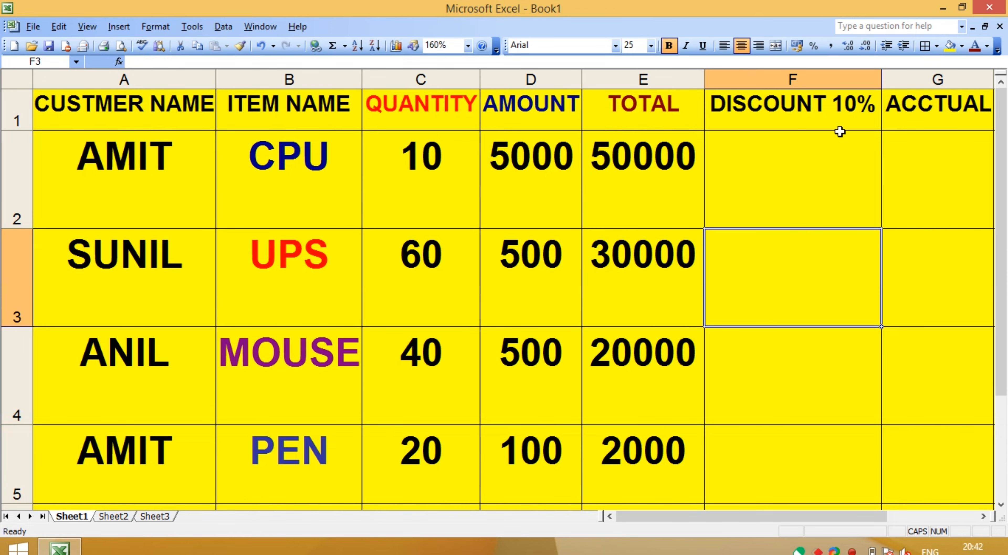
left_click(808, 171)
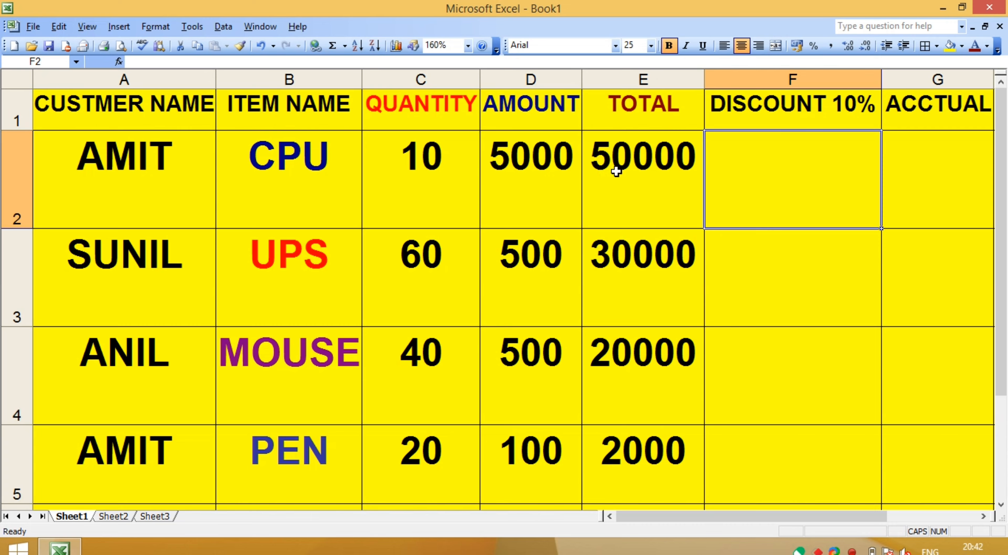
left_click(625, 198)
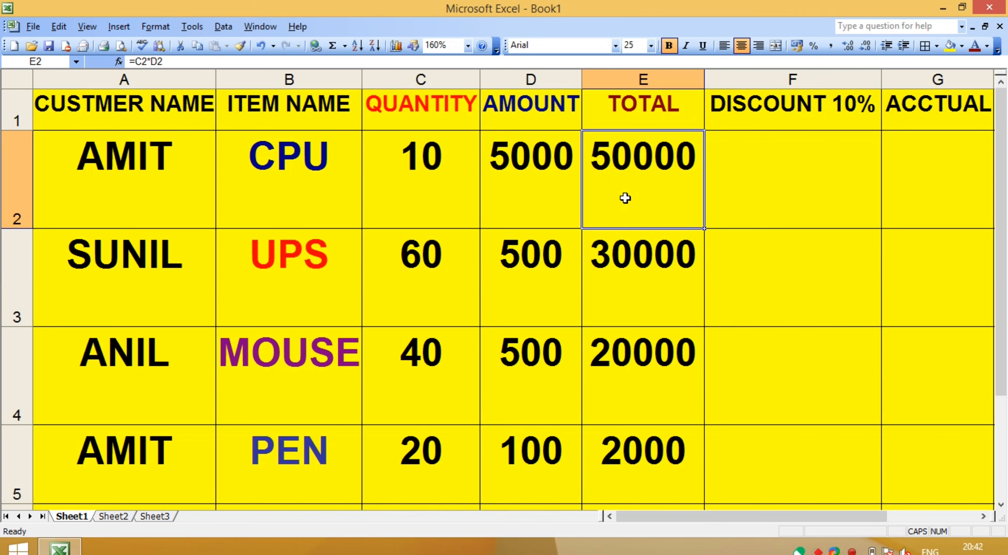
left_click(631, 103)
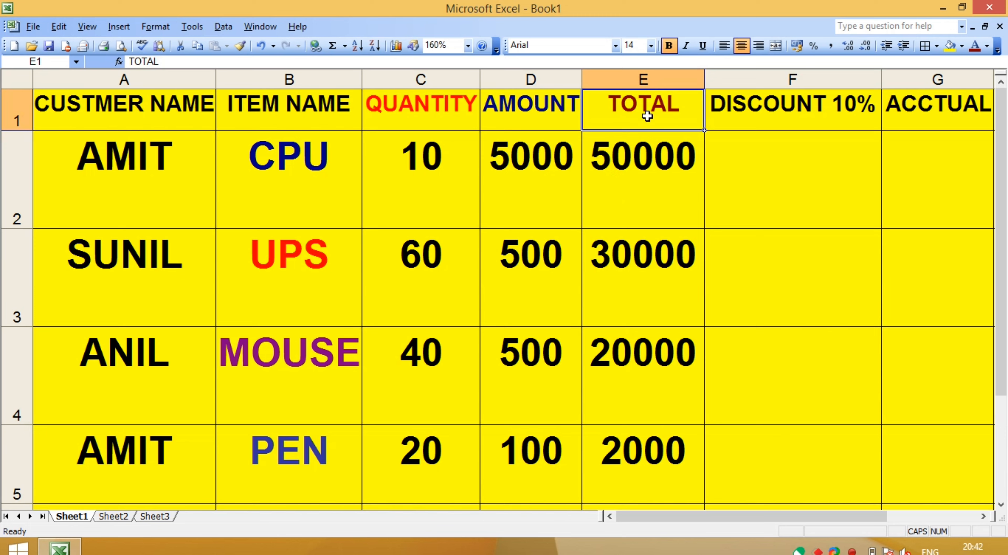
left_click(642, 159)
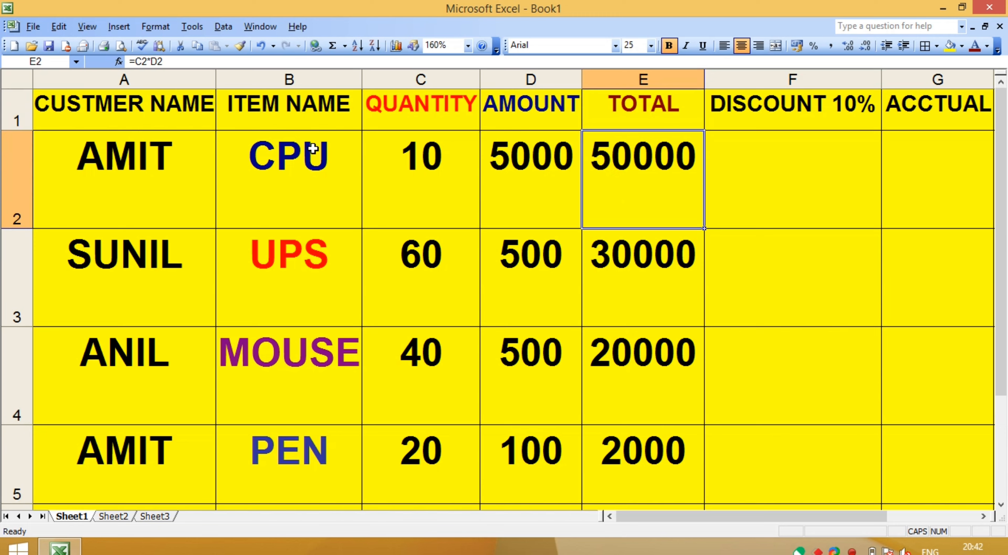
left_click(157, 164)
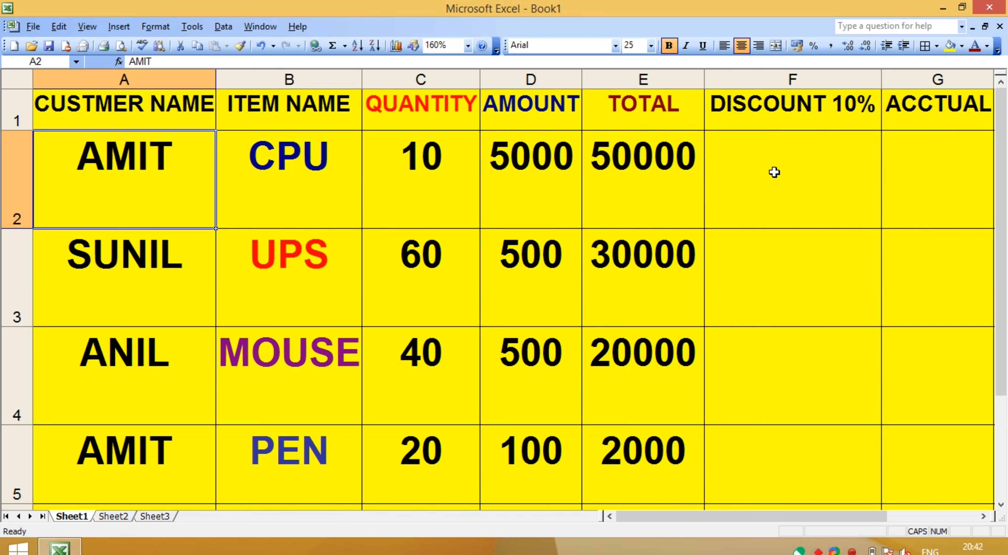
left_click(766, 168)
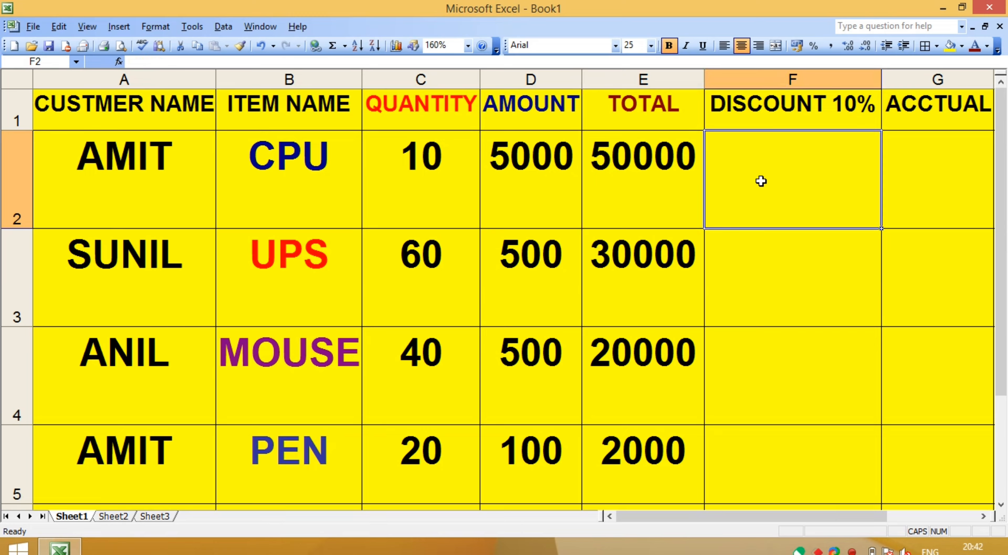
Enter the discount formula =E2*10% in F2 and fill it down through F5.
type("=E")
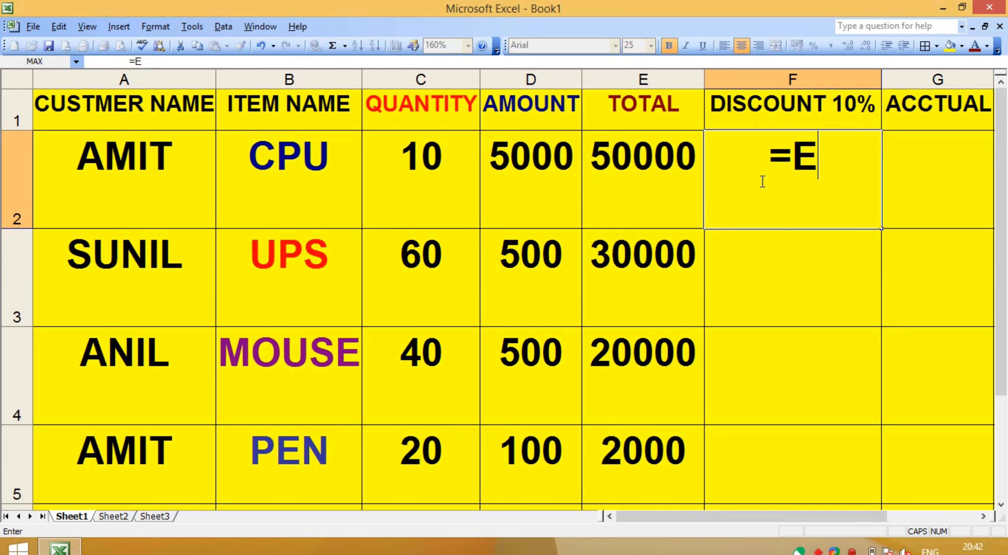
type("2*")
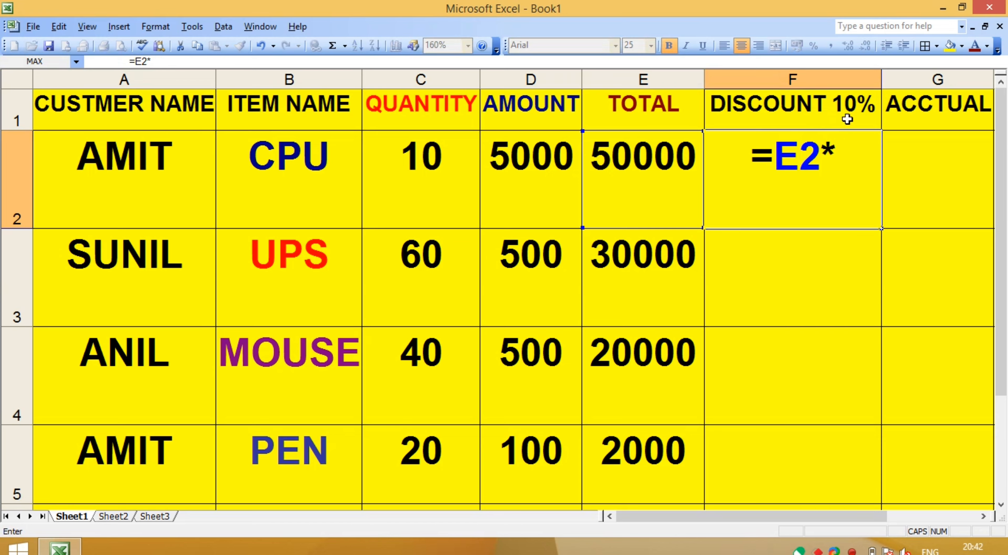
type("10")
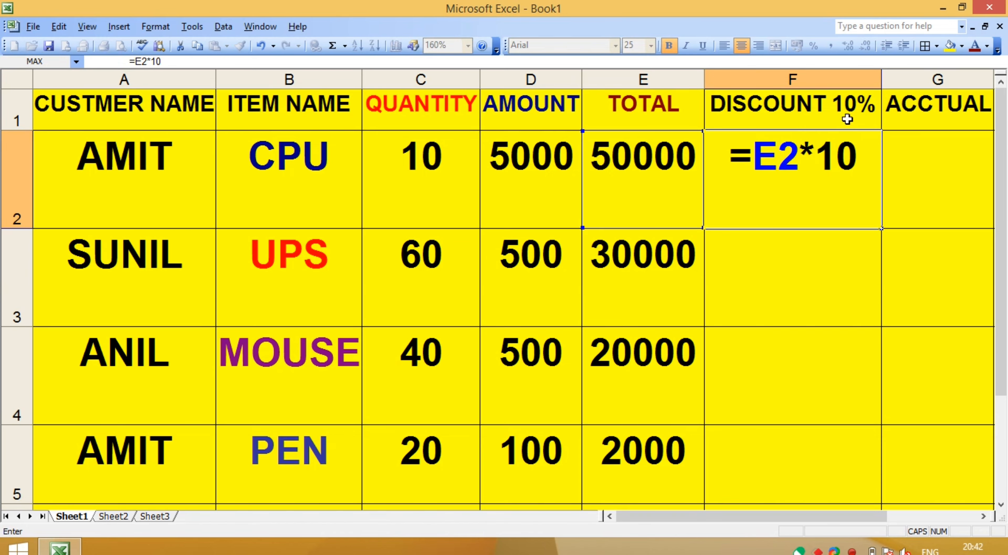
type("%")
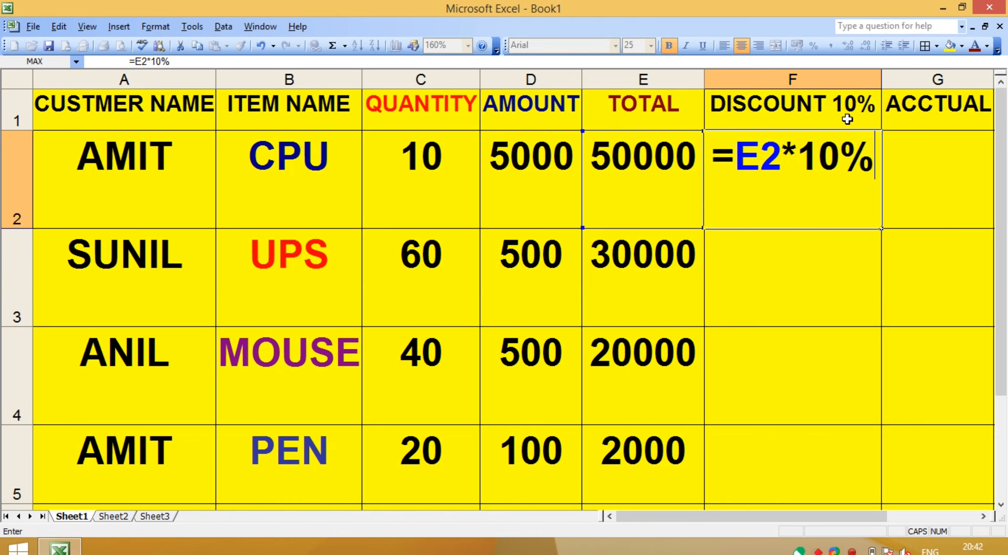
key("Return")
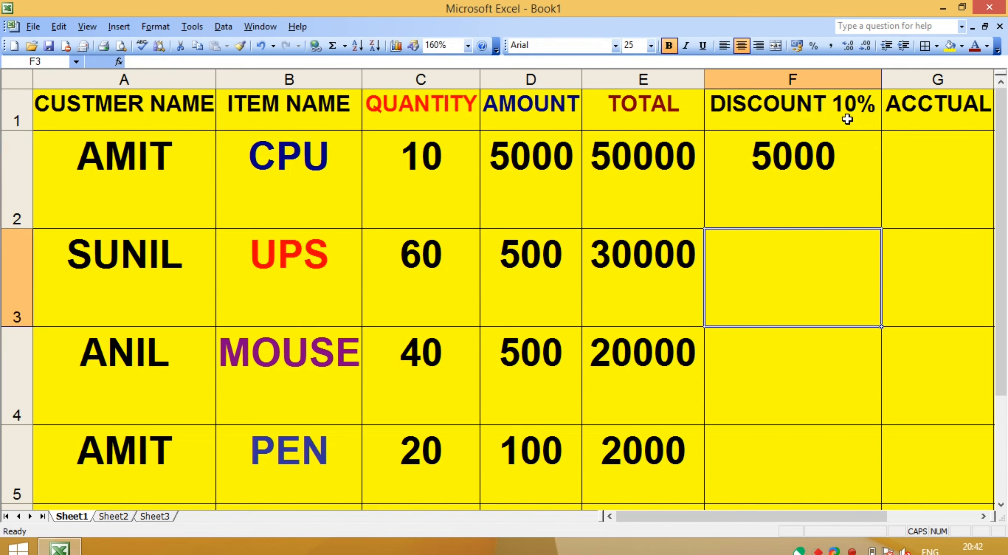
left_click(796, 175)
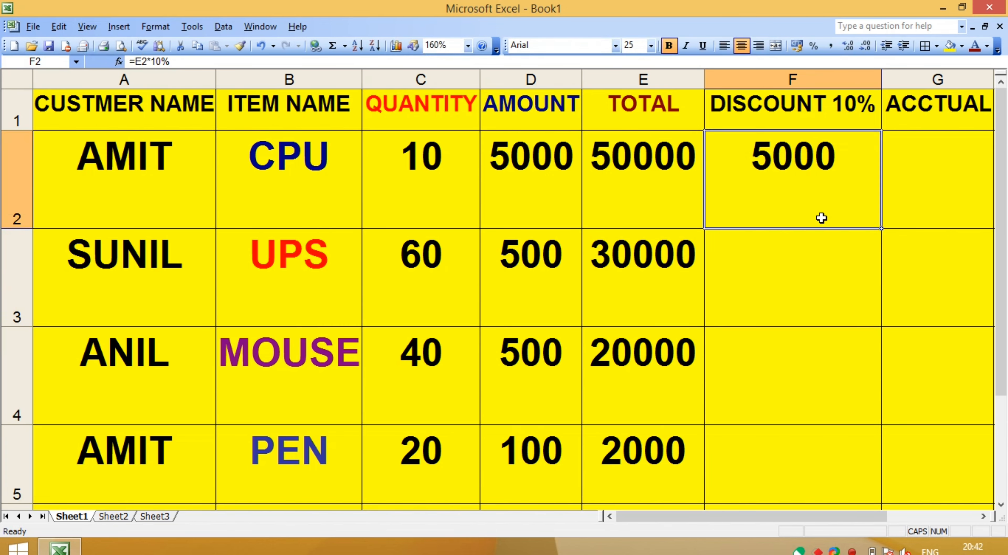
left_click_drag(878, 234, 901, 431)
left_click_drag(909, 465, 909, 466)
left_click(907, 168)
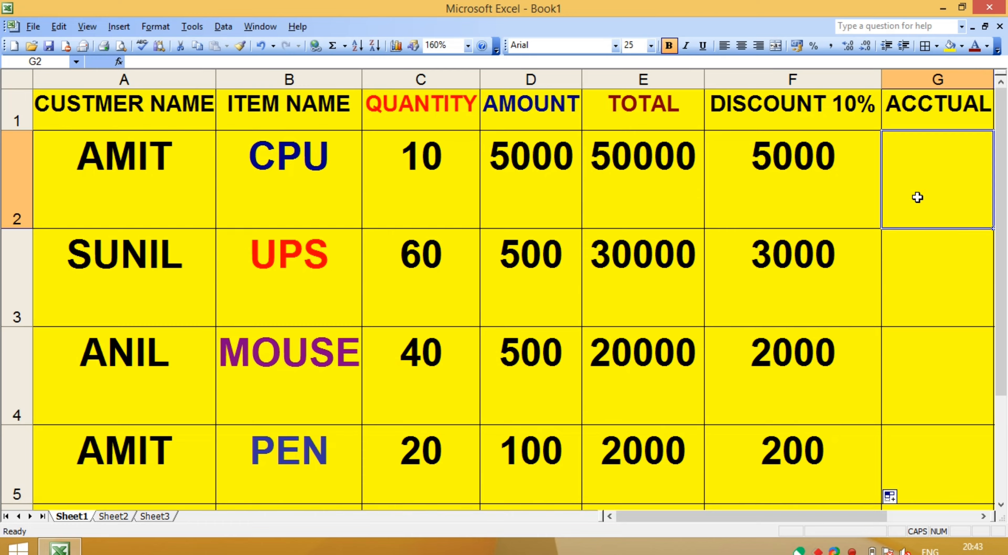
left_click(662, 123)
left_click(769, 112)
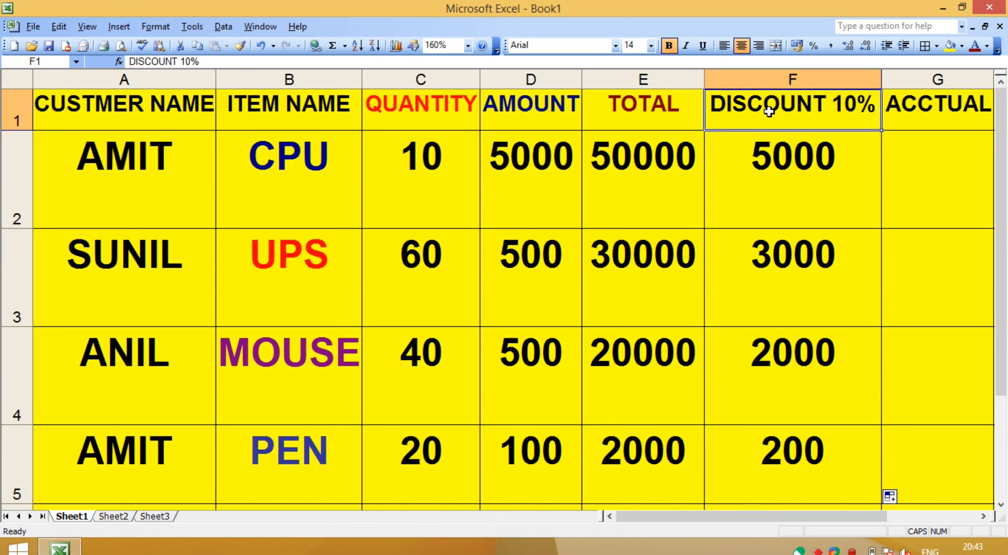
left_click(650, 110)
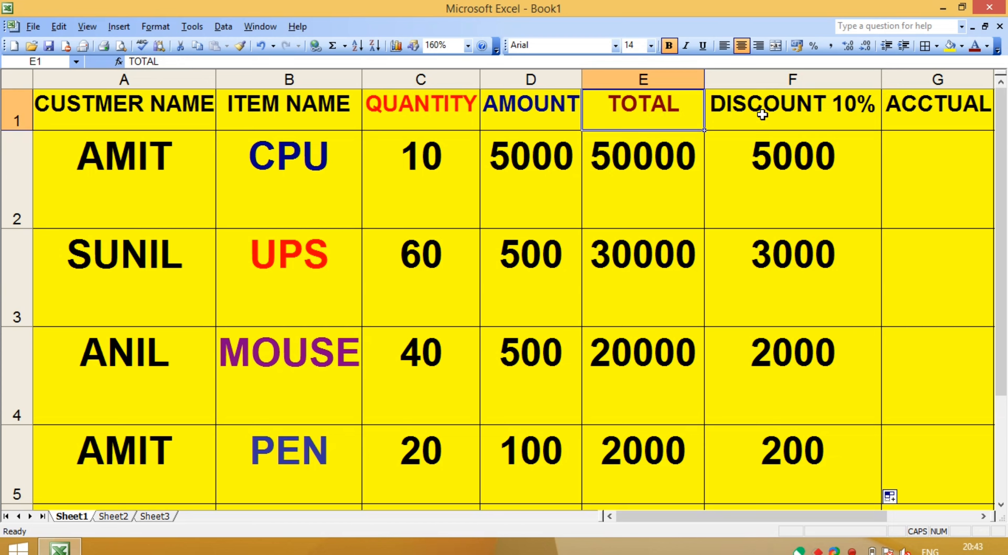
left_click(642, 172)
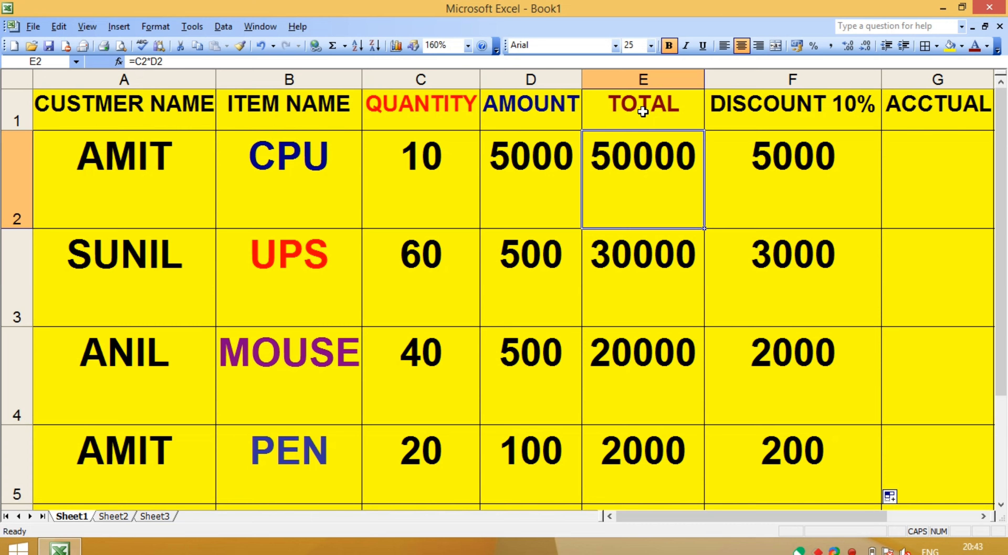
left_click(791, 101)
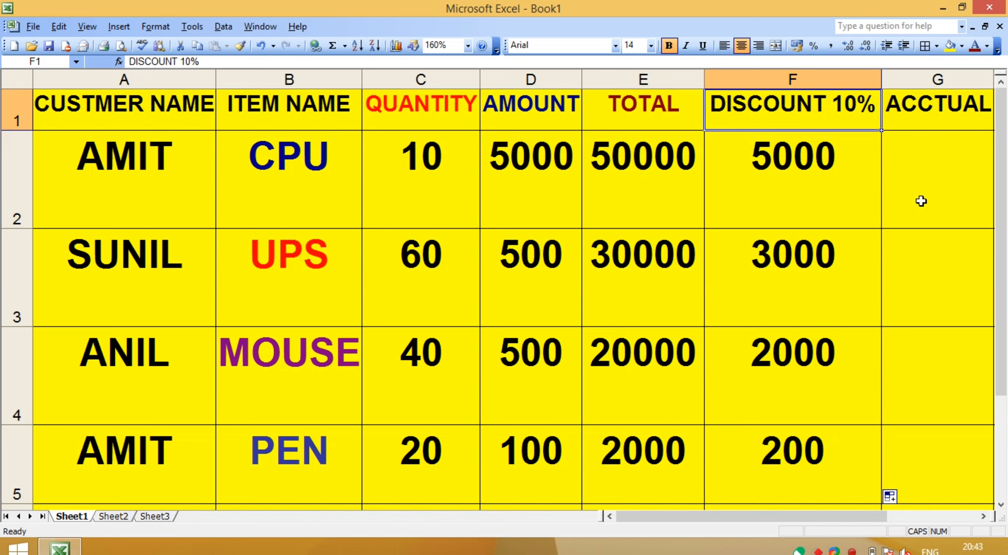
Enter the formula =E2-F2 in G2 to subtract the CPU row's discount from its total.
left_click(922, 192)
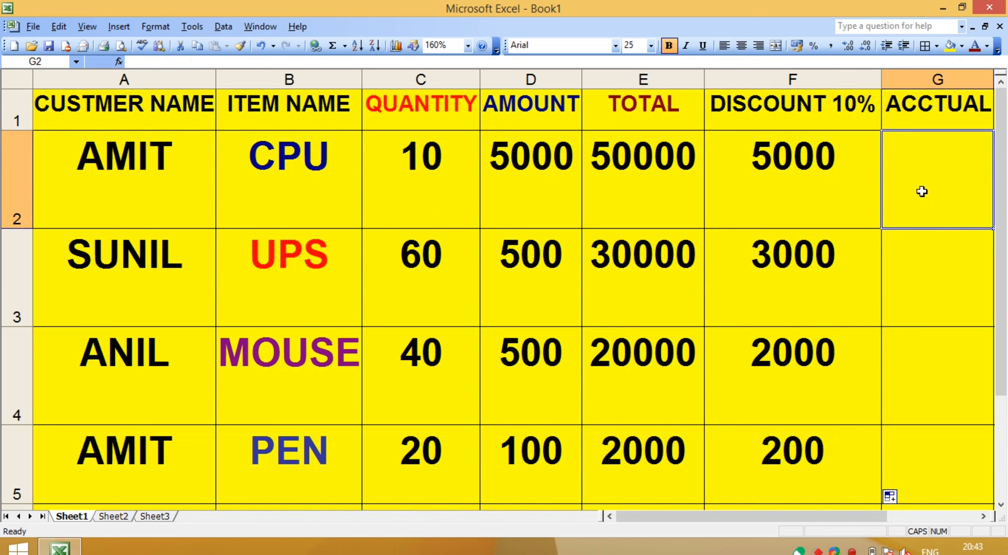
type("=")
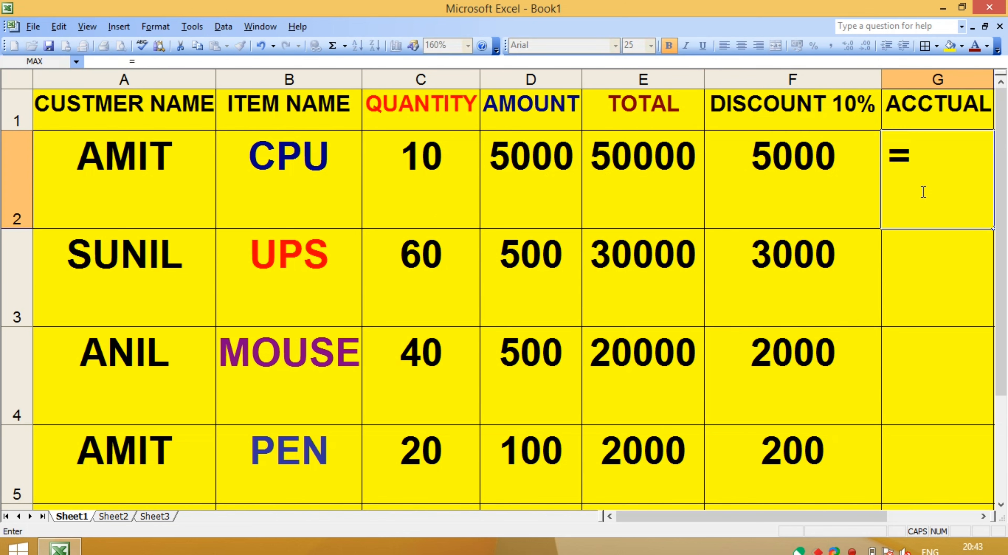
type("-E2-")
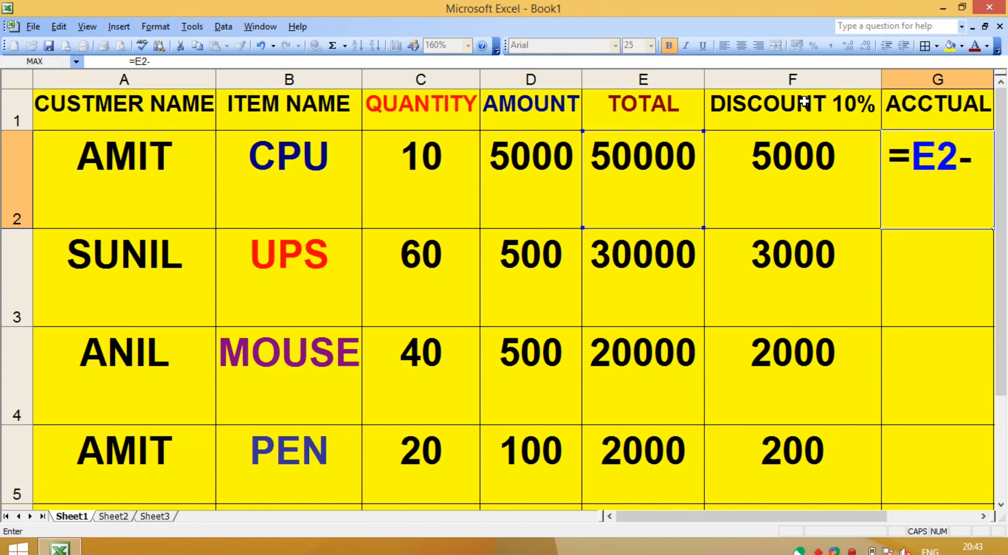
type("F2")
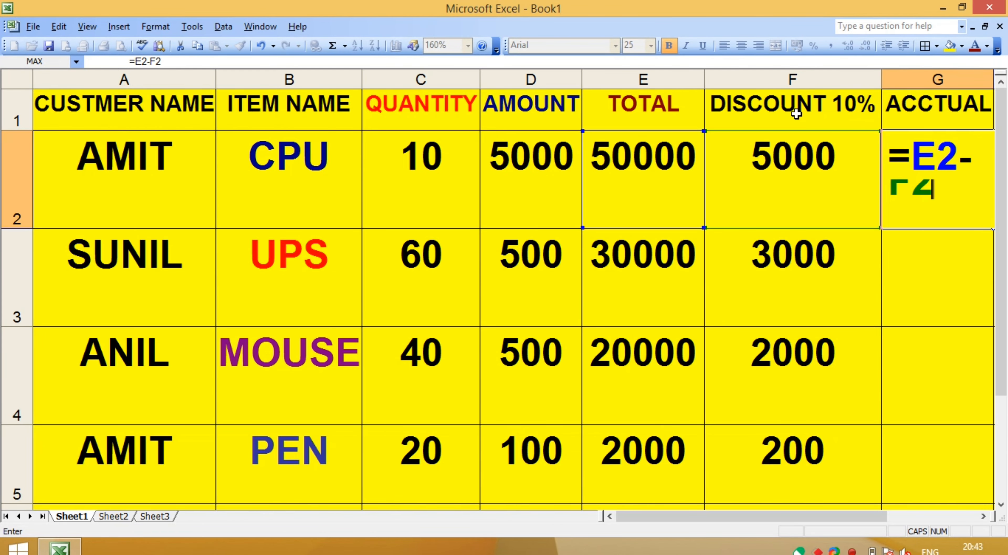
key("Return")
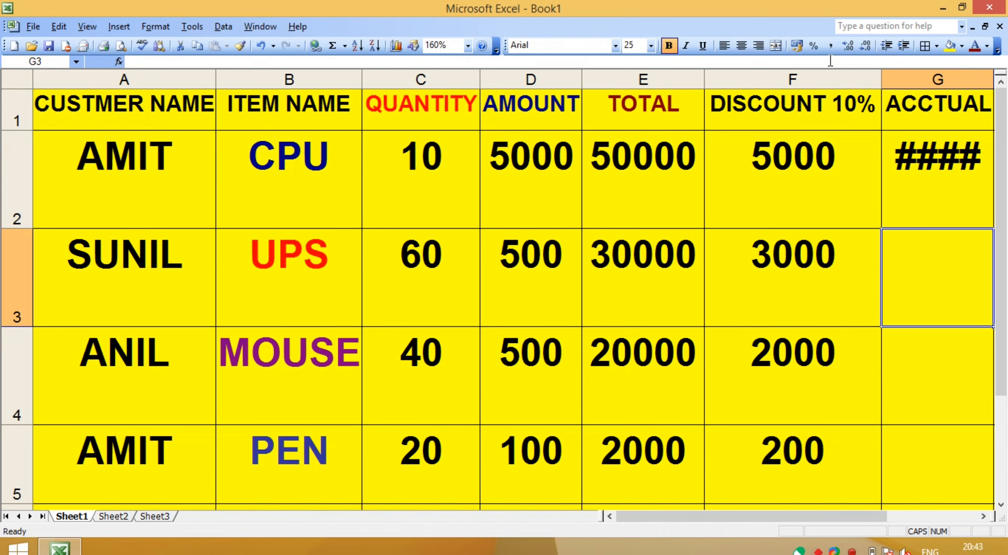
Widen the ACCTUAL column G so the amount in G2 fits.
key("Right")
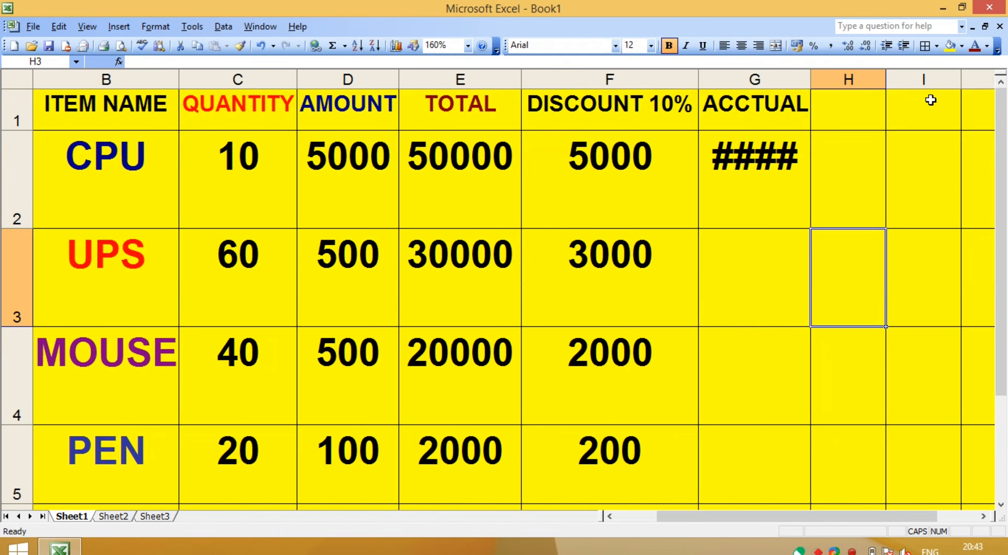
left_click_drag(814, 79, 836, 80)
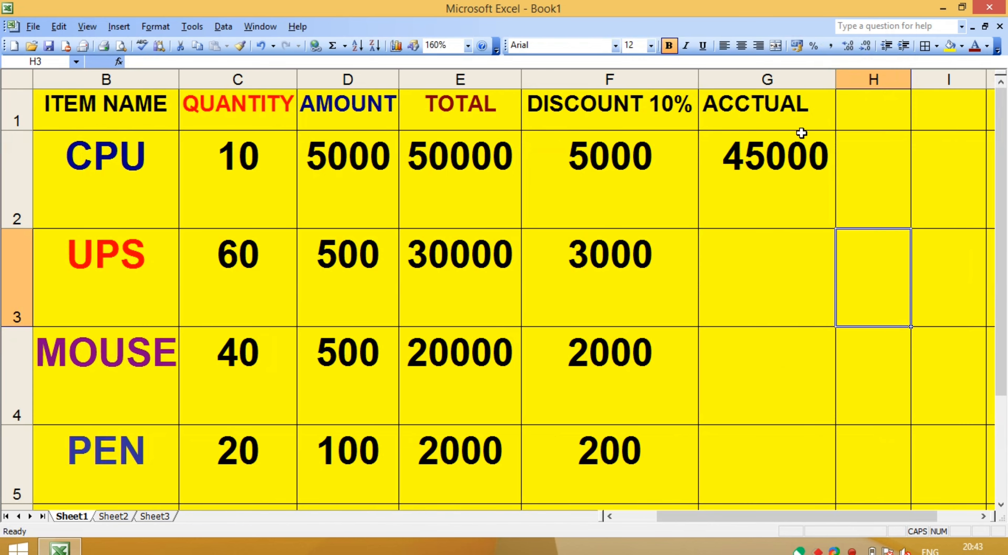
Fill the G2 formula down through G5 and clear the contents of G2 to G5.
left_click(766, 165)
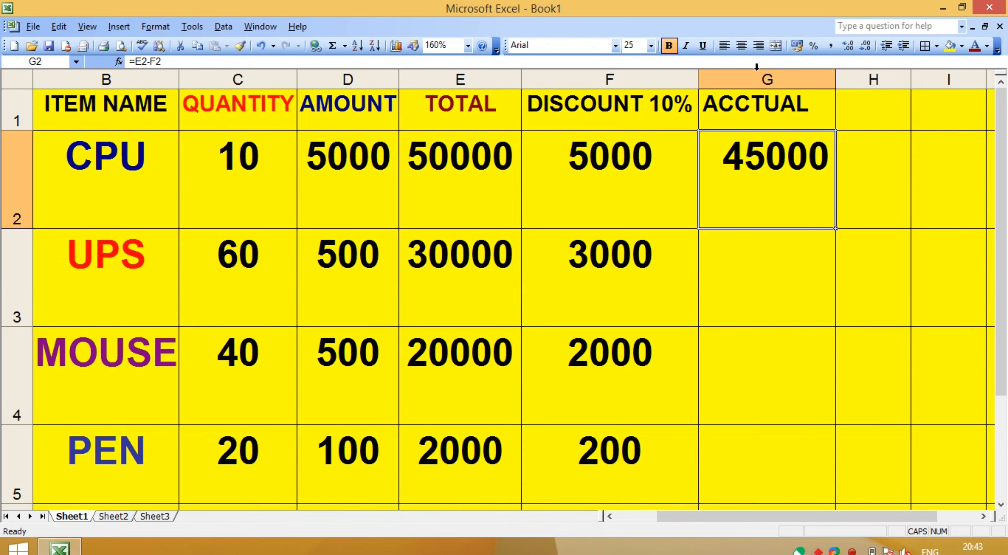
left_click_drag(839, 231, 847, 482)
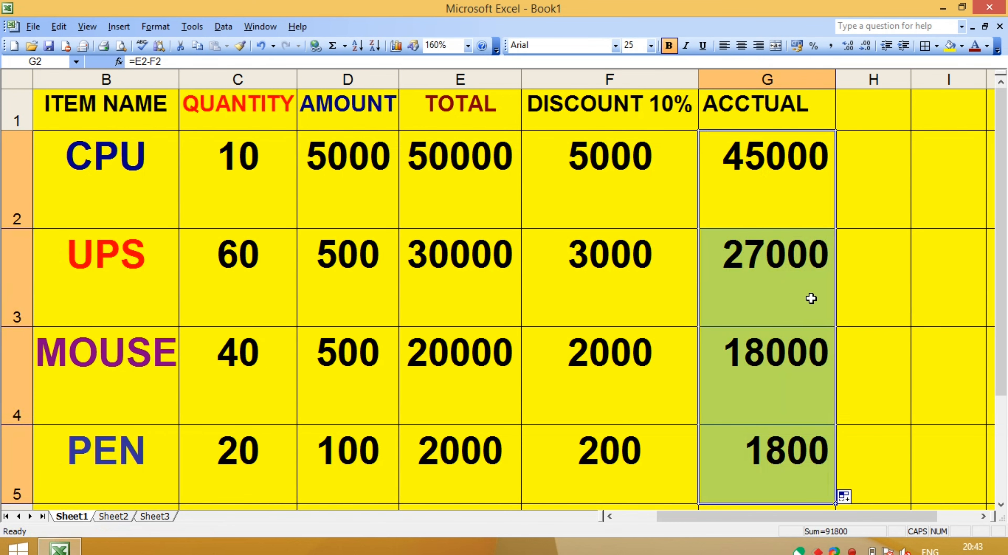
left_click(862, 186)
left_click_drag(777, 162, 804, 450)
key("Delete")
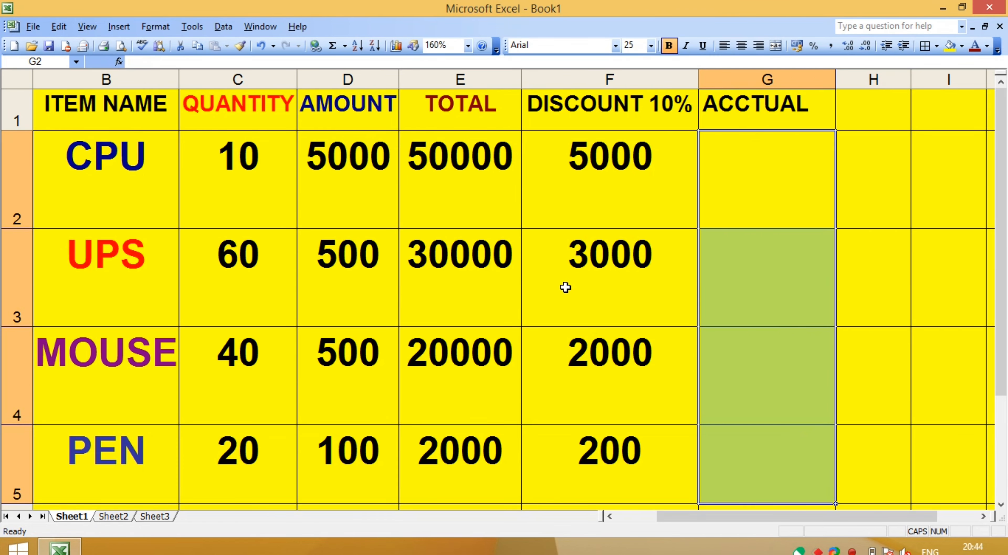
left_click(566, 194)
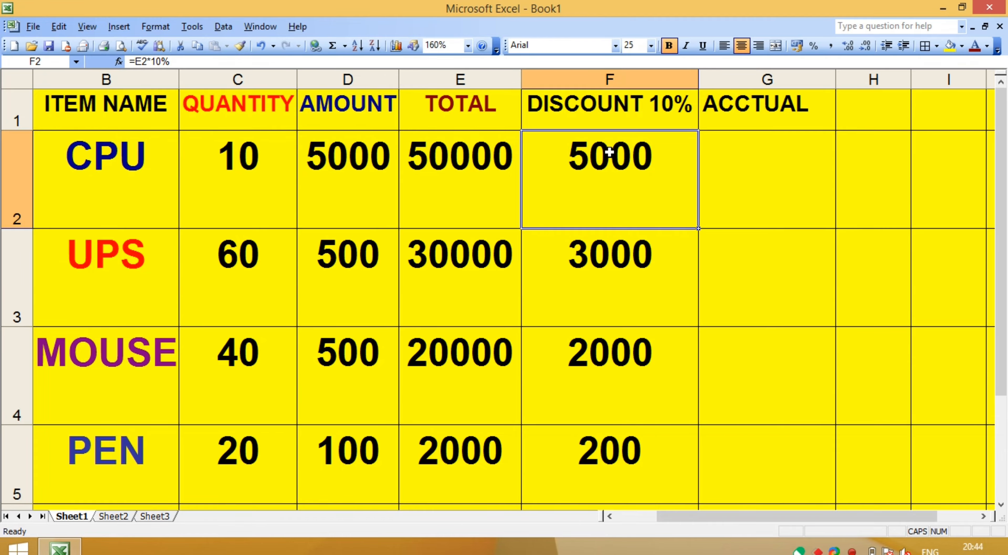
left_click(787, 176)
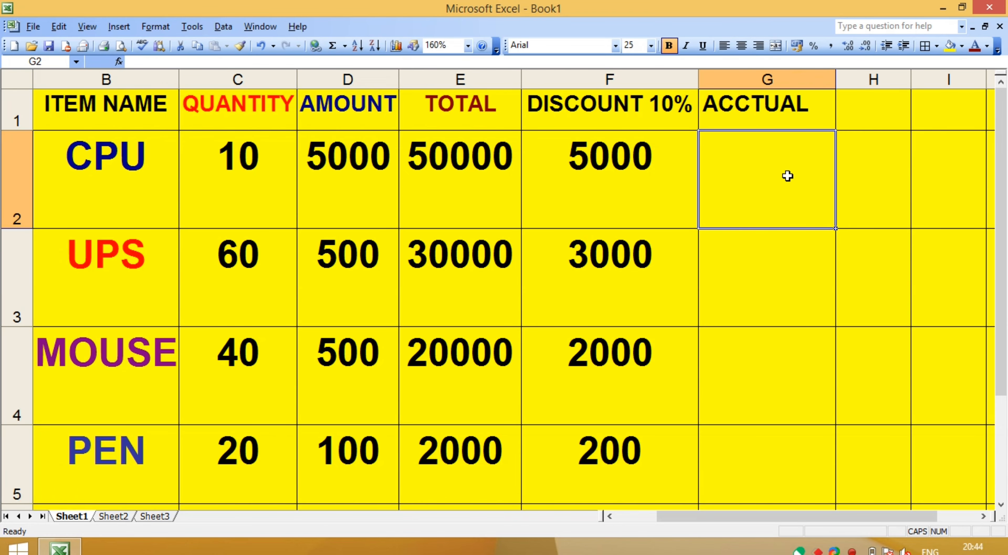
left_click(460, 103)
Change the font colour of the DISCOUNT 10% header in F1 to red.
left_click(621, 113)
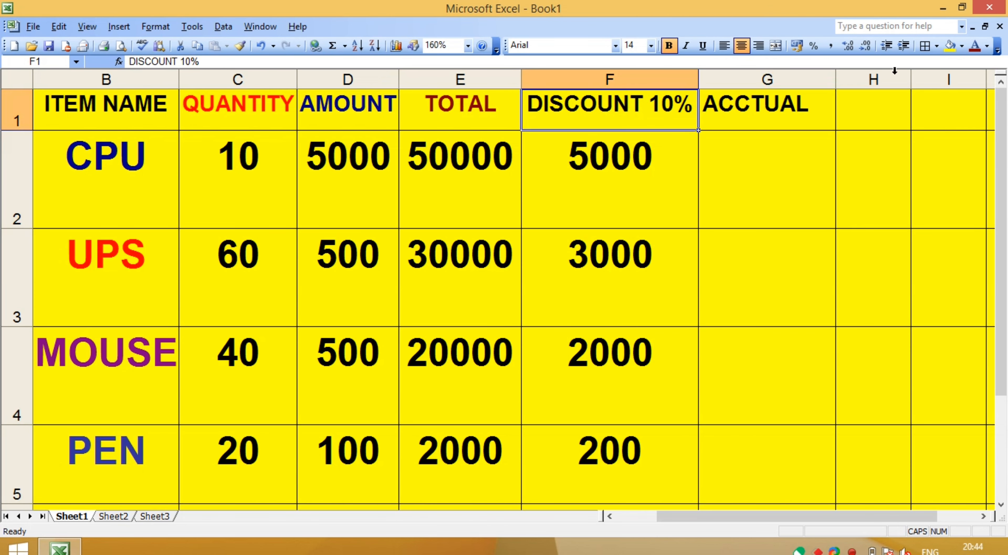
left_click(987, 45)
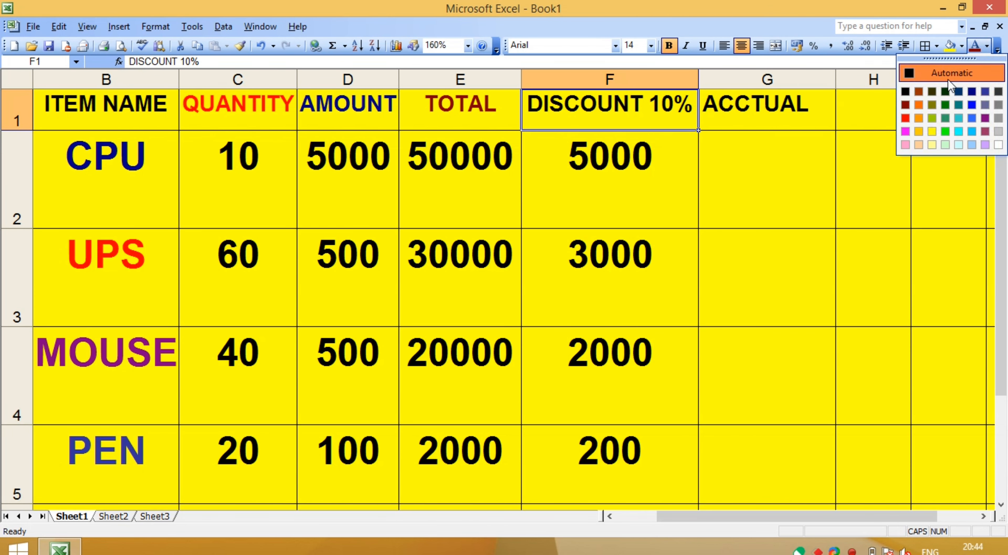
left_click(906, 118)
left_click(727, 196)
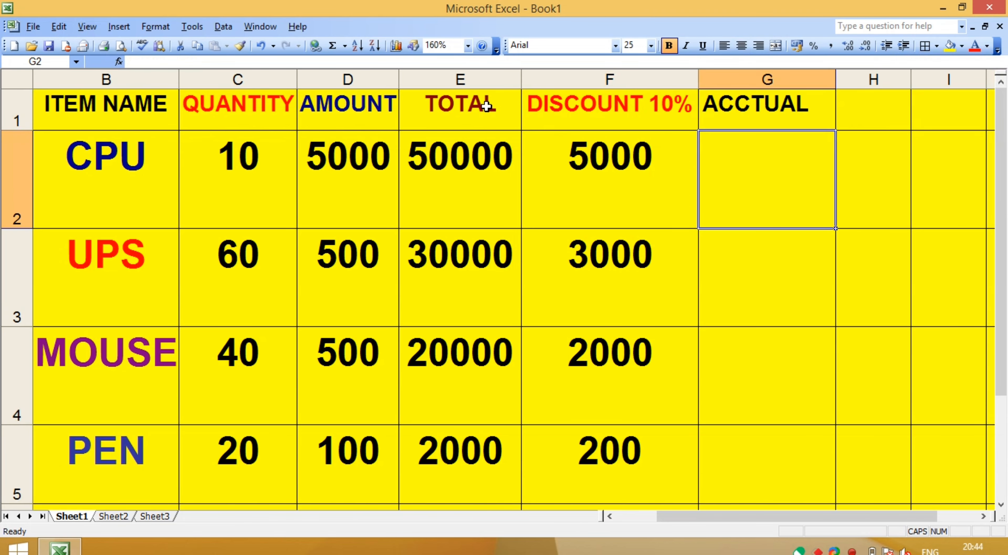
left_click(483, 106)
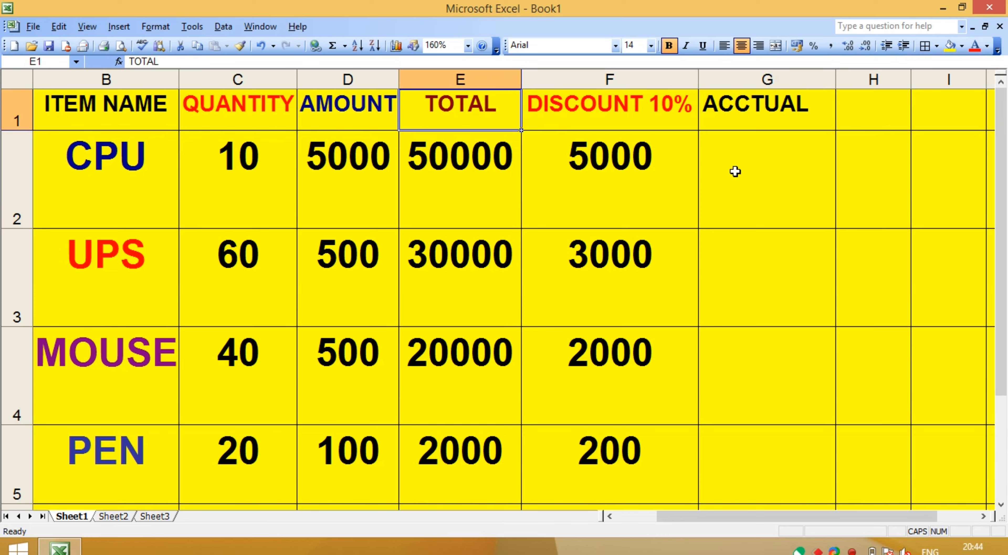
left_click(751, 173)
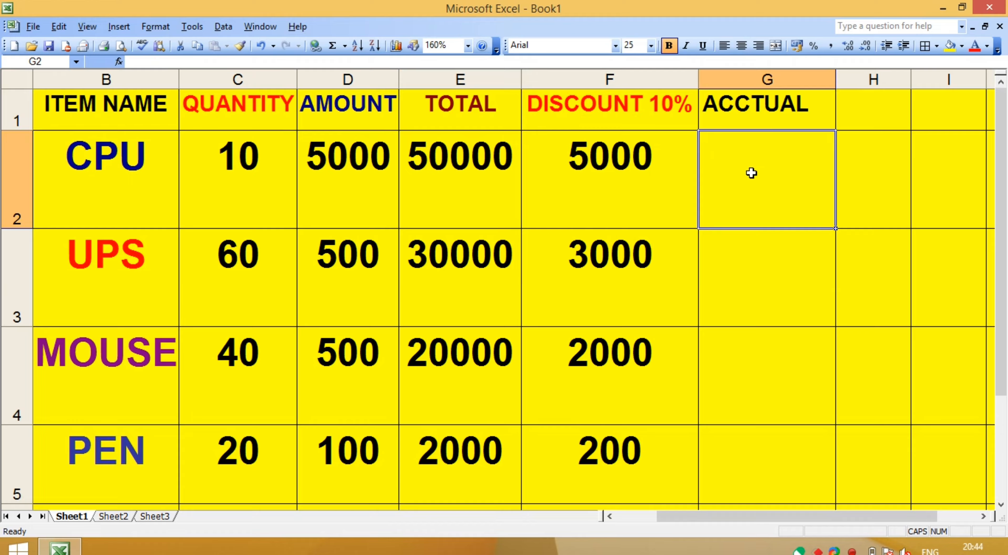
key("Left")
key("Left")
key("Left")
key("Left")
key("Left")
key("Left")
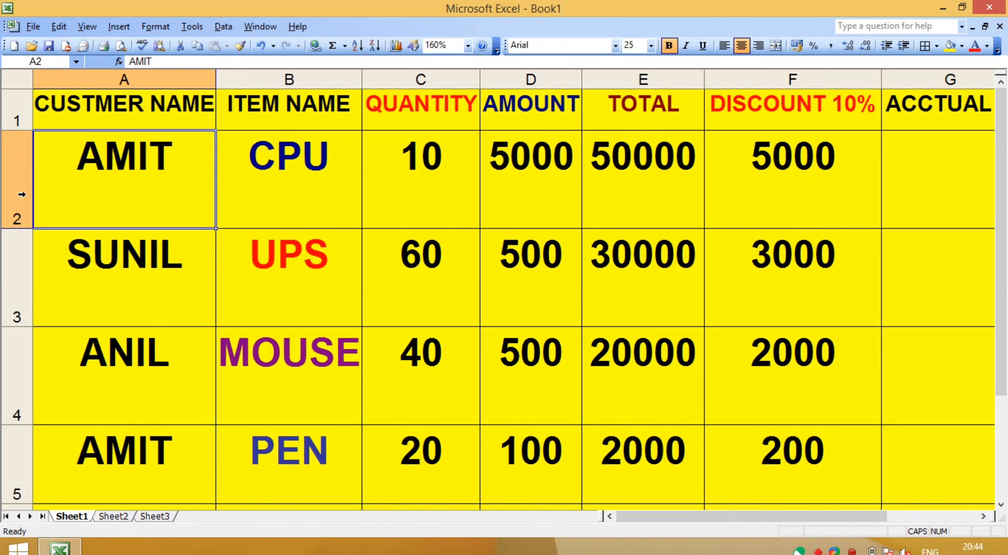
key("Right")
key("Right")
key("Right")
key("Right")
key("Right")
key("Right")
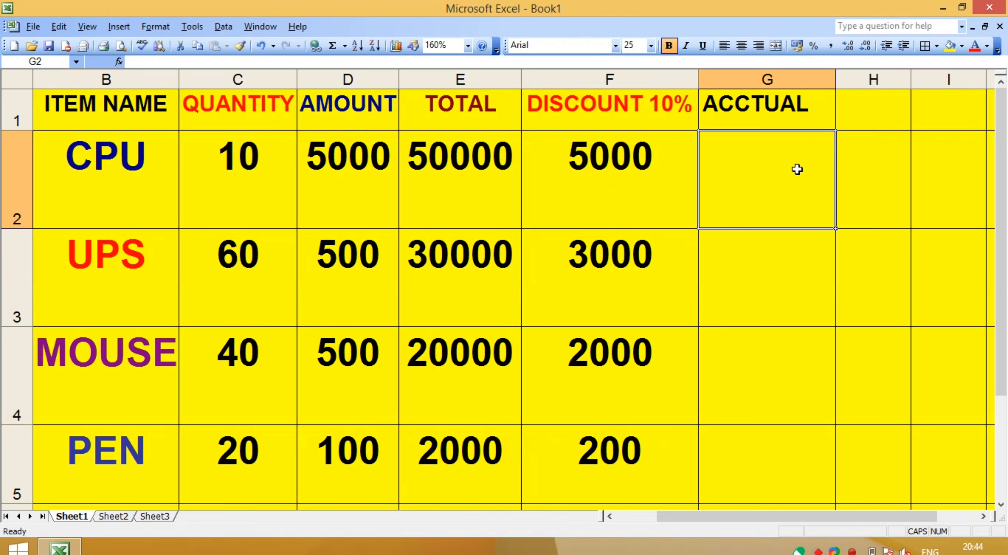
Compute the CPU row's actual amount in G2 with the formula =E2-F2 and reselect that cell.
type("=E")
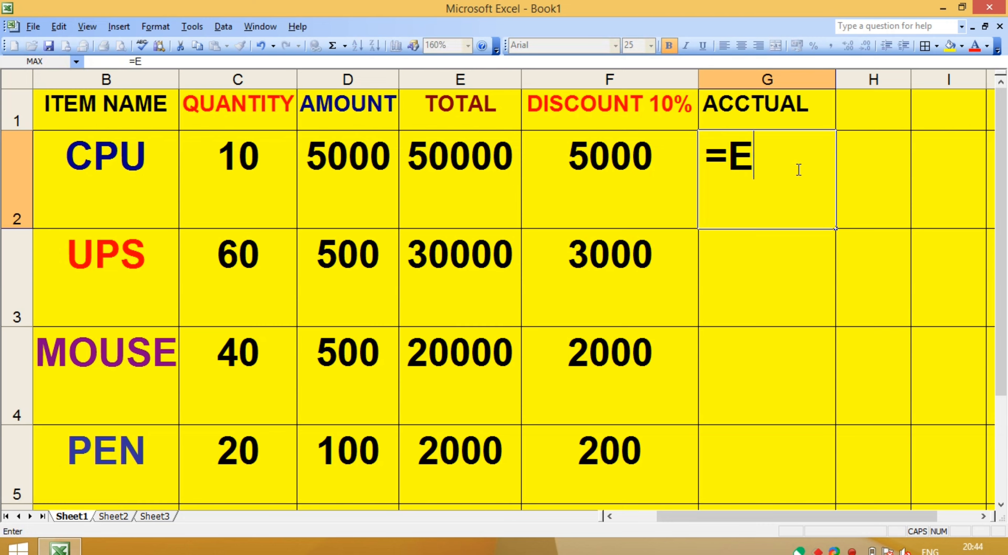
type("2")
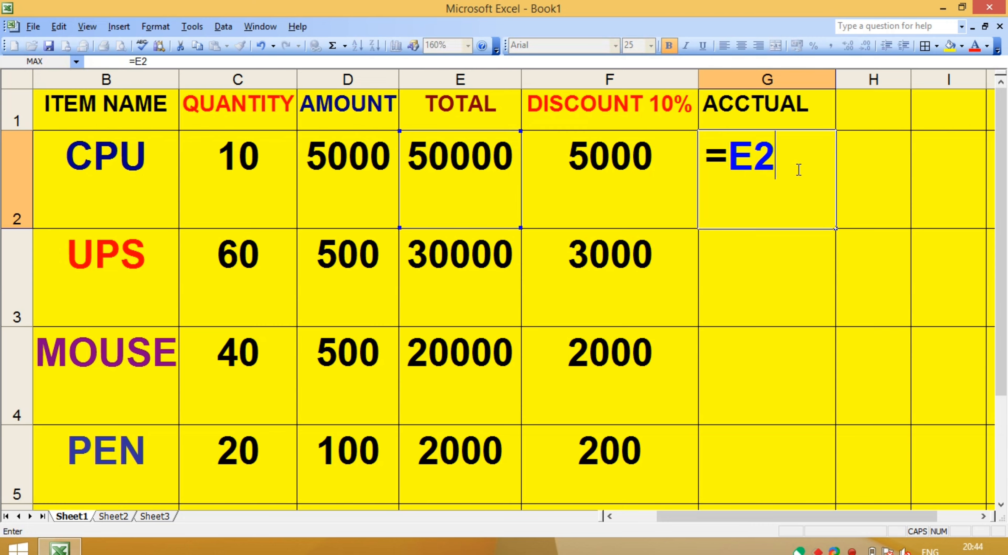
type("-F")
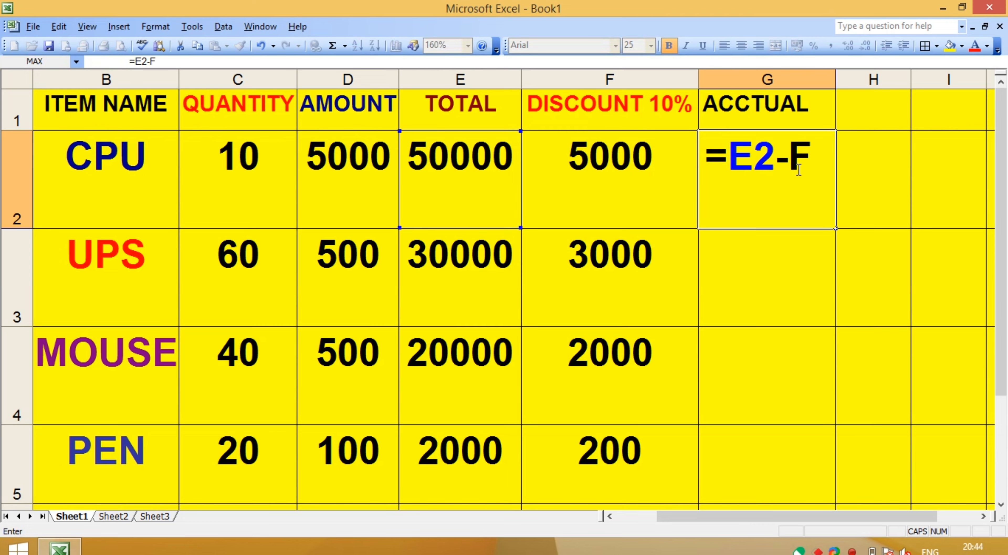
type("2")
key("Return")
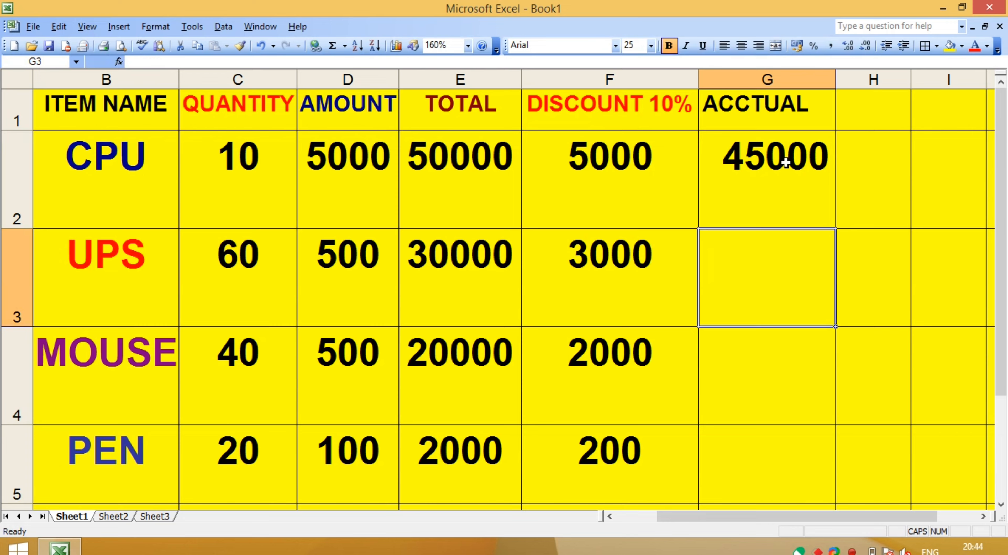
left_click(757, 152)
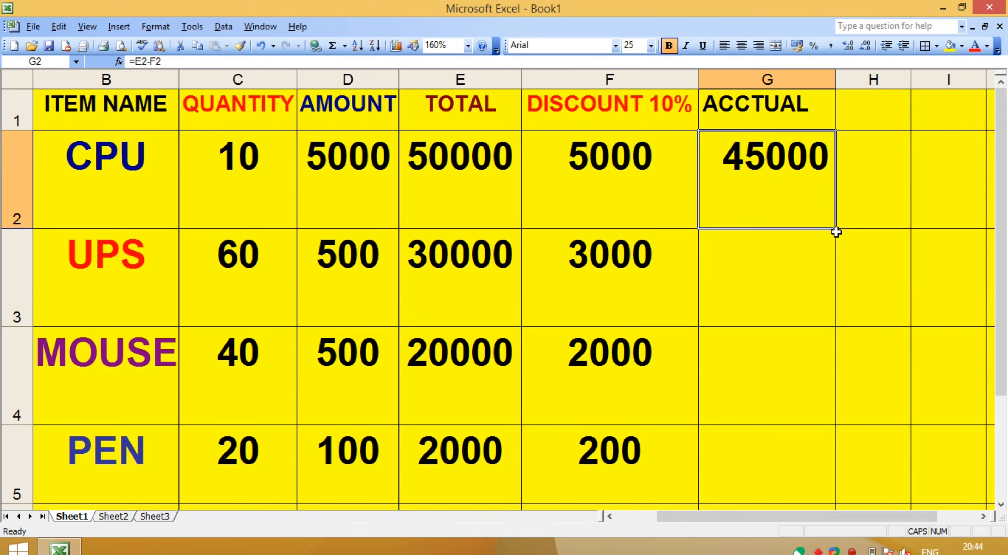
Fill the G2 formula down through G5, then clear the contents of G2 to G5.
left_click_drag(834, 231, 846, 478)
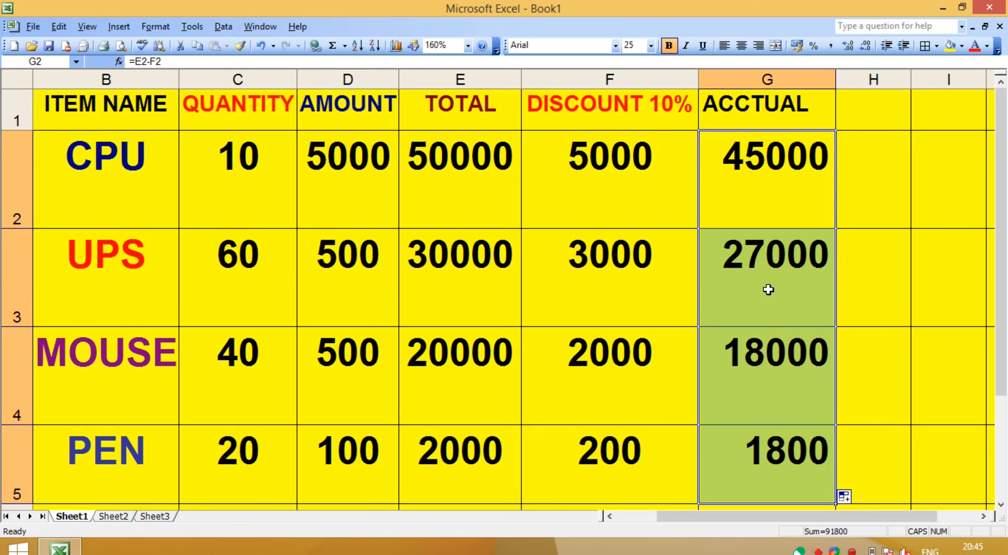
left_click(753, 233)
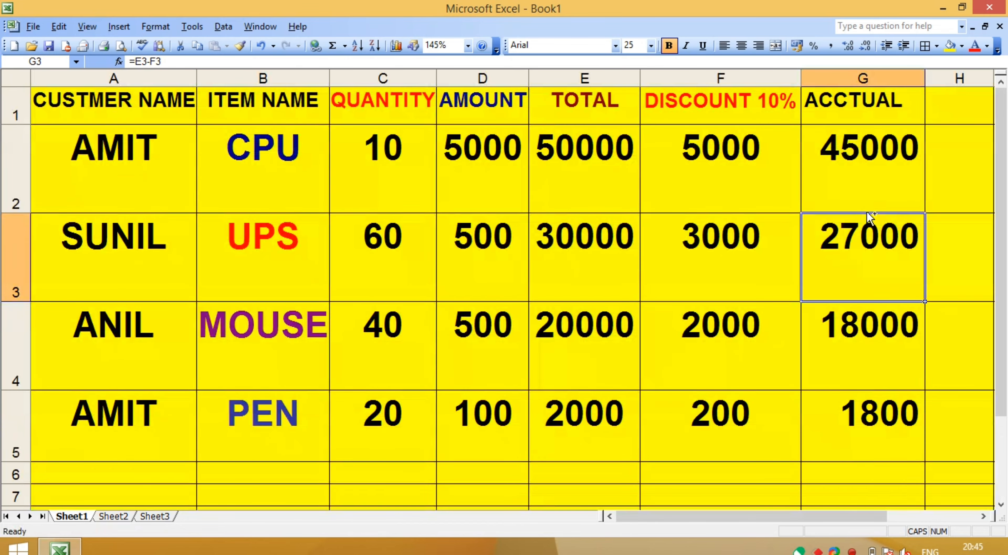
scroll(826, 214, "down", 1)
left_click_drag(844, 155, 885, 404)
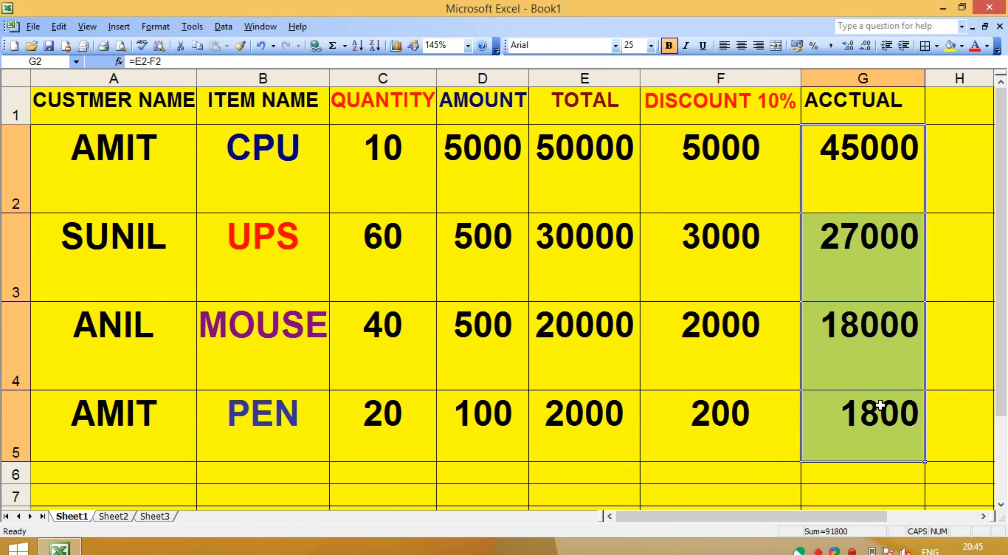
key("Delete")
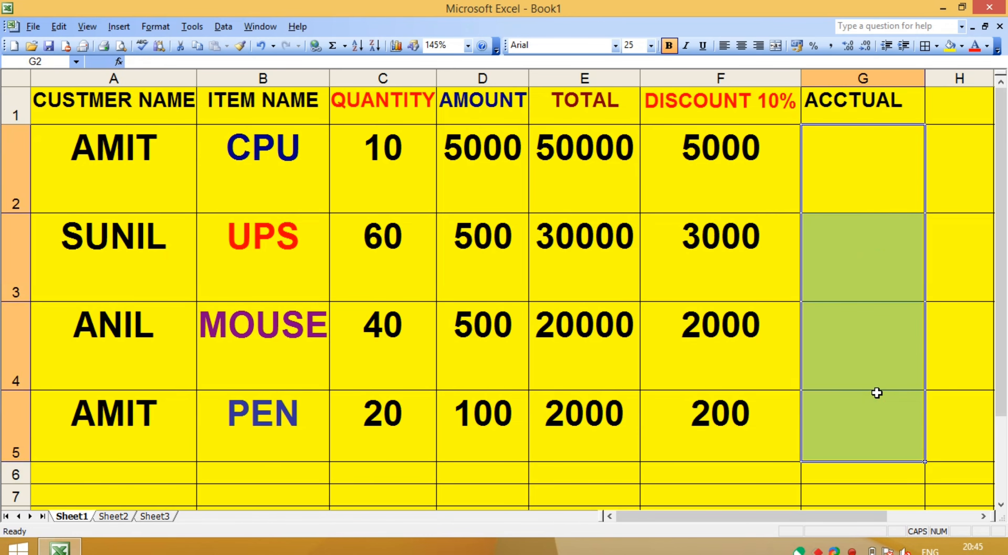
Change the font colour of the TOTAL values in E2 to E5 to red.
left_click(600, 157)
left_click_drag(600, 156, 603, 411)
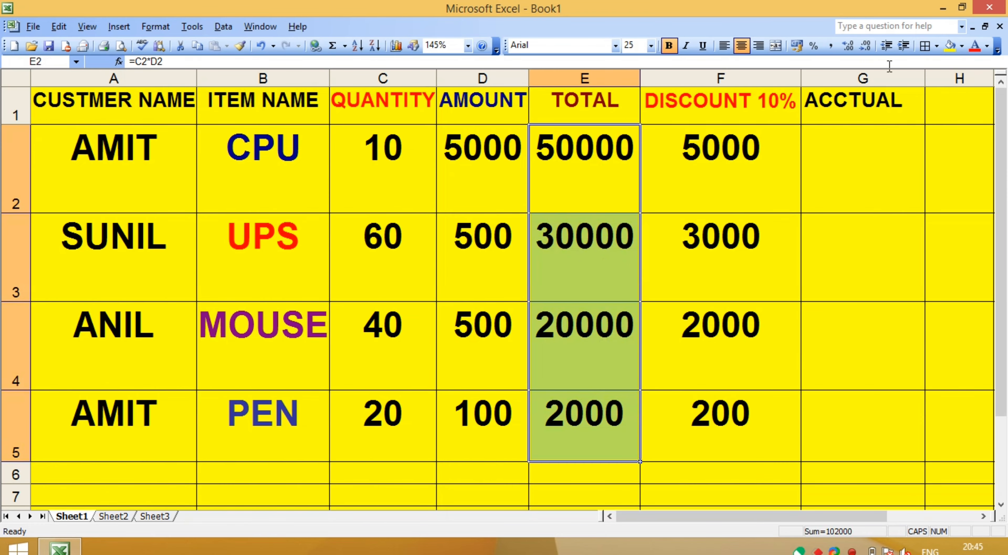
left_click(975, 45)
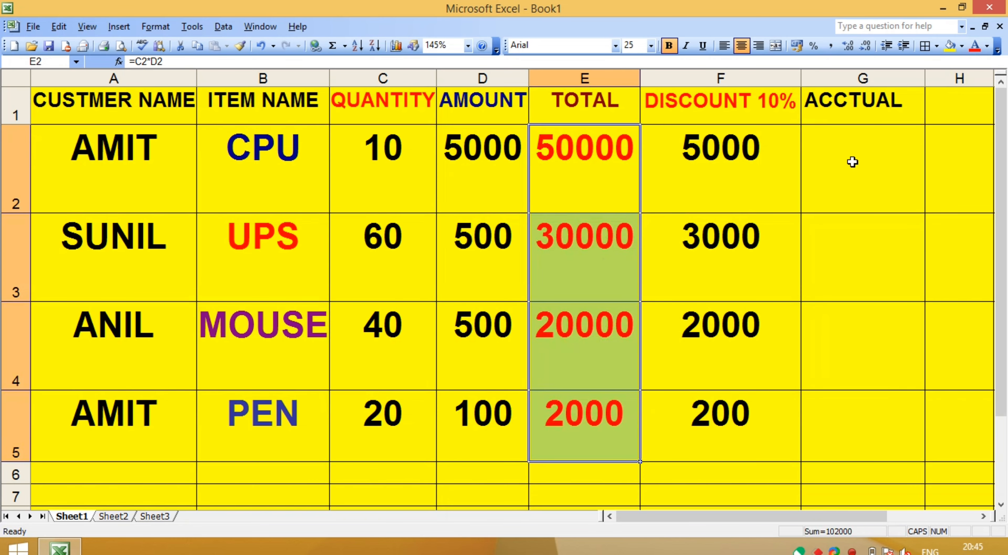
Change the font colour of the discount amounts in F2 to F5 to dark blue.
left_click(766, 216)
left_click_drag(742, 142, 745, 411)
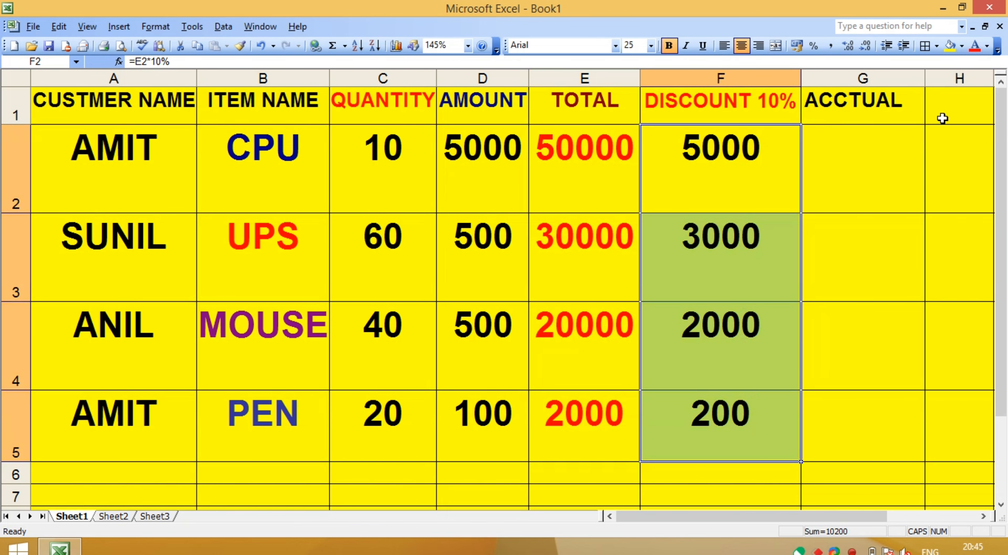
left_click(987, 45)
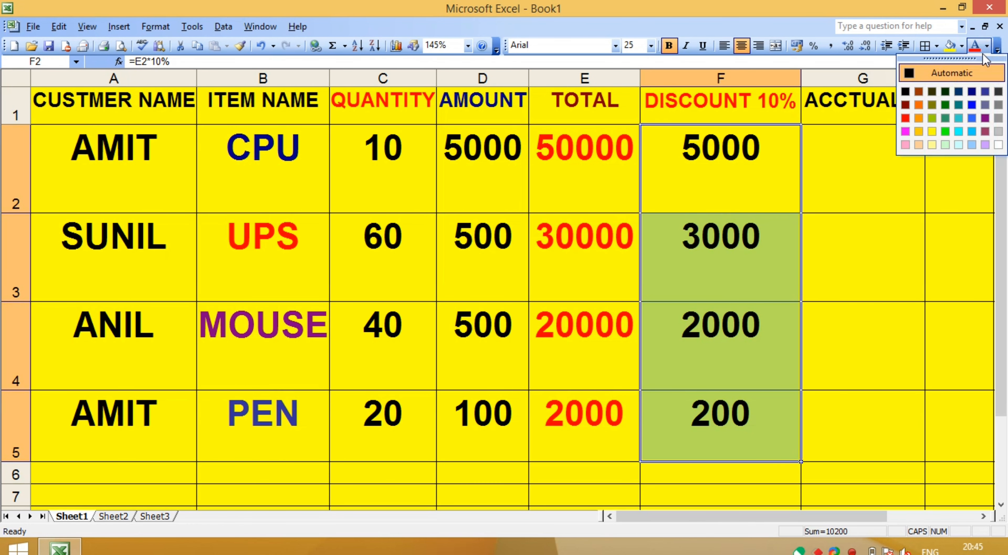
left_click(945, 131)
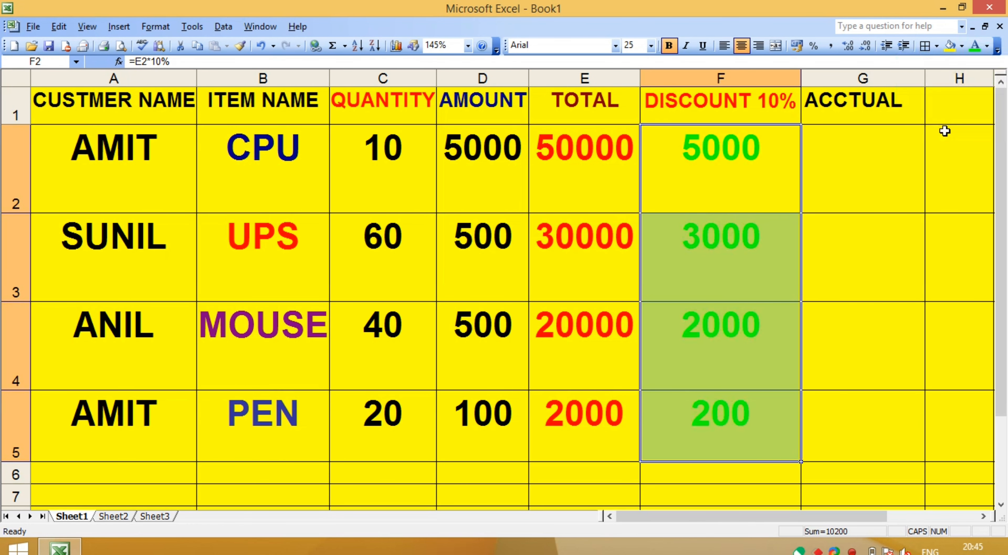
left_click(990, 49)
left_click(972, 94)
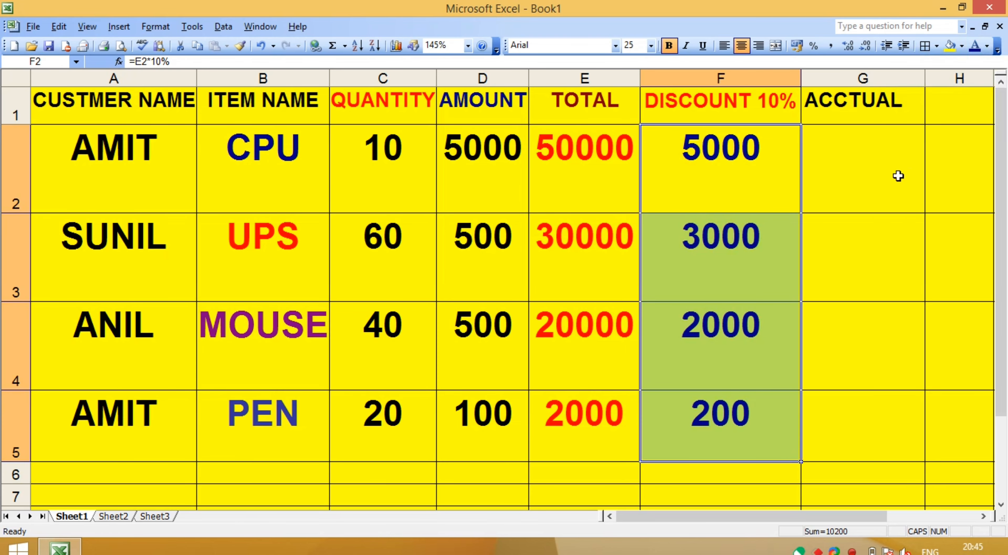
Calculate the CPU row's actual amount in G2 with the formula =E2-F2.
left_click(898, 176)
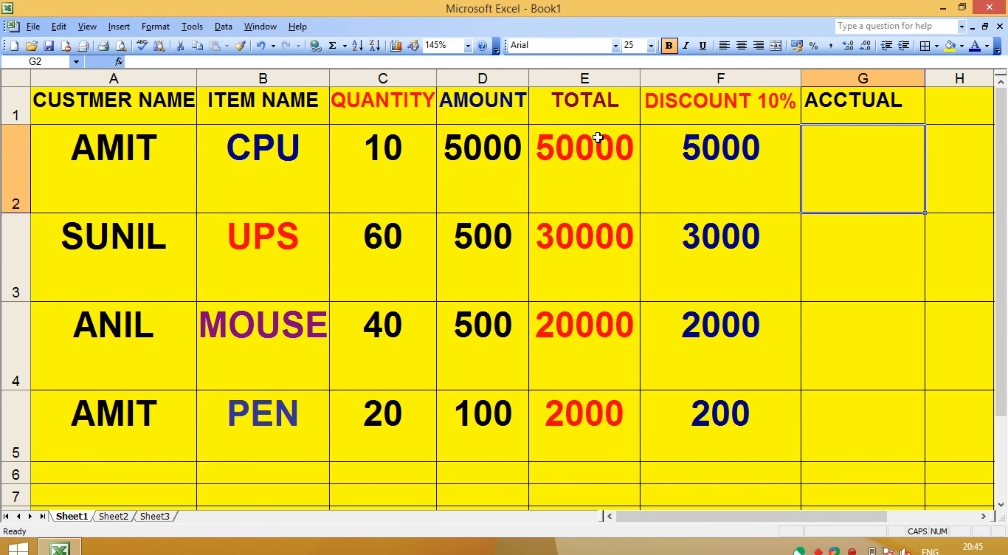
left_click(588, 105)
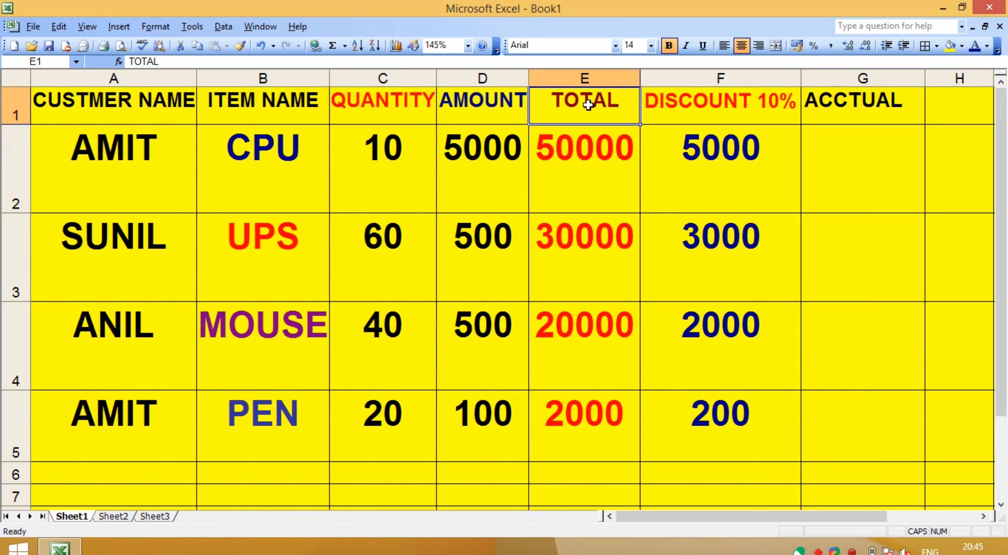
left_click(693, 117)
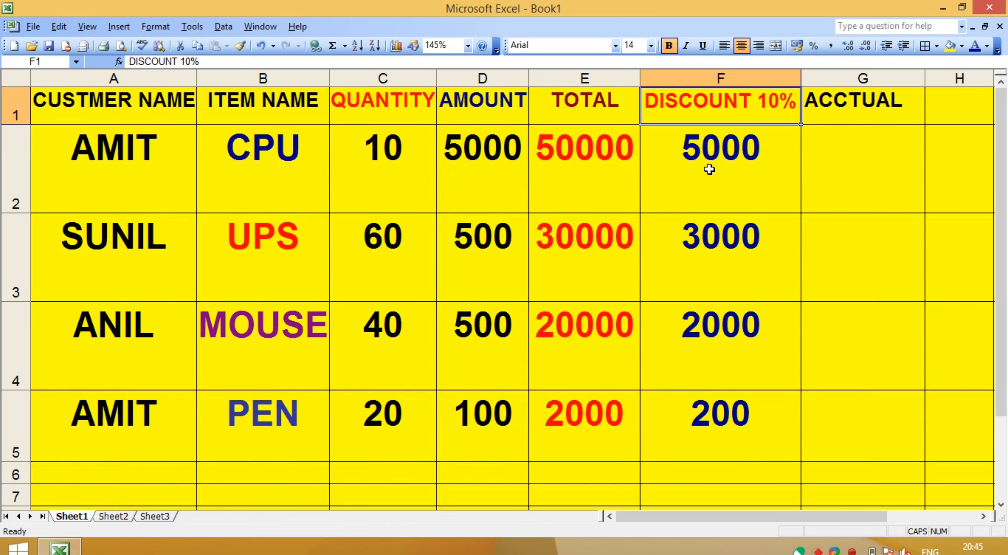
left_click(833, 170)
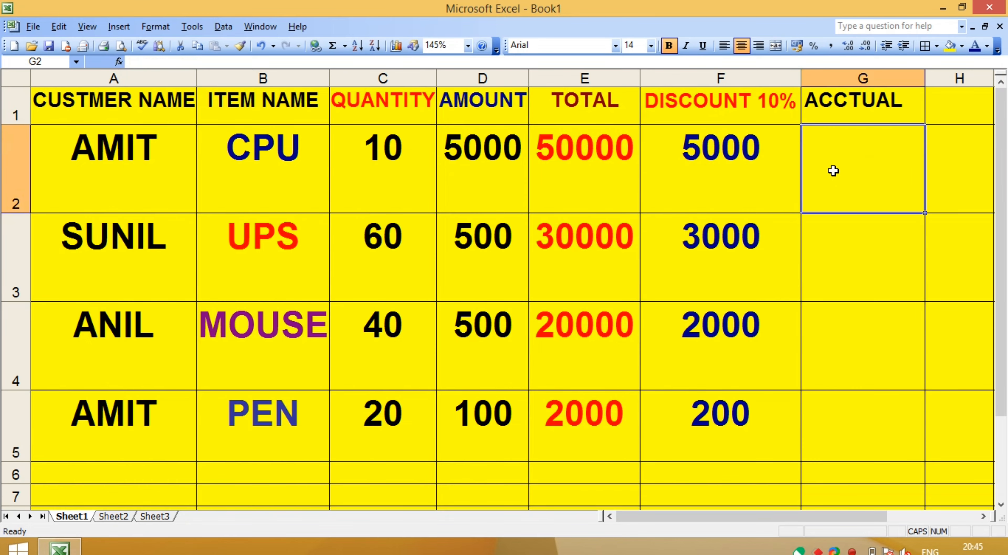
type("=")
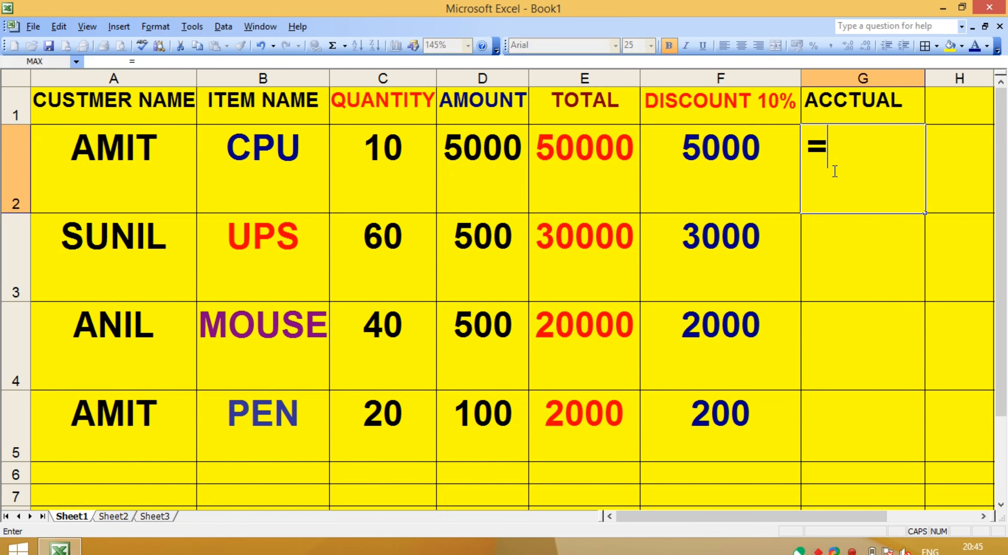
type("E2-")
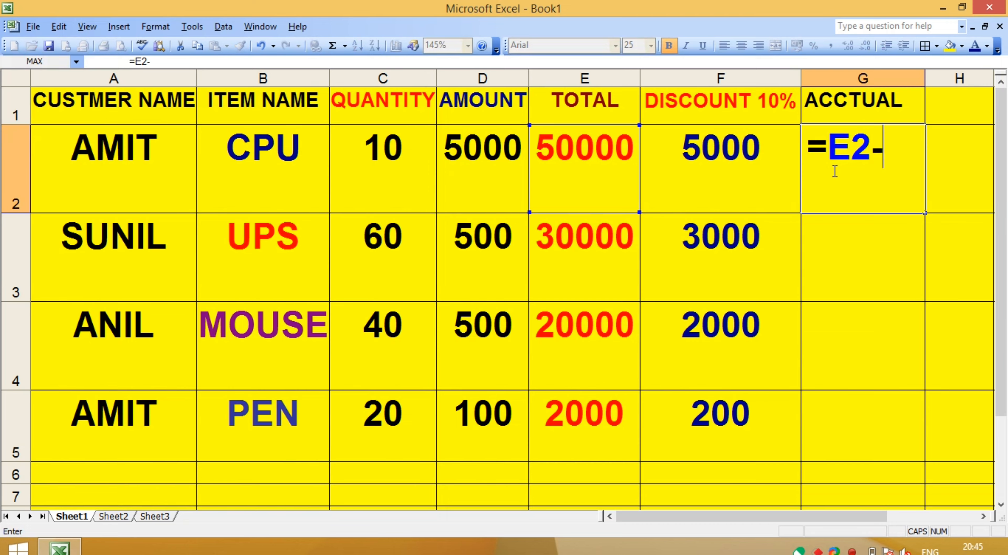
type("F2")
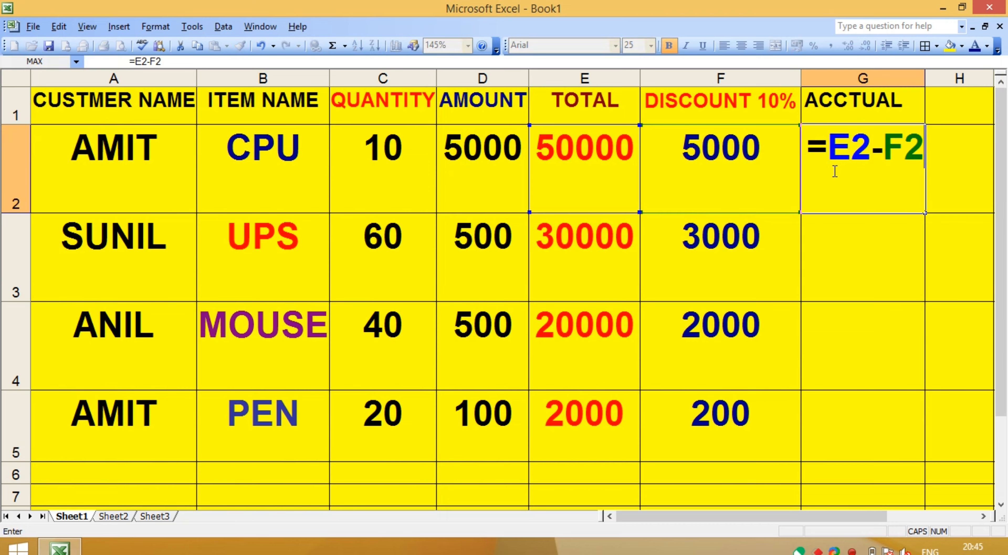
key("Return")
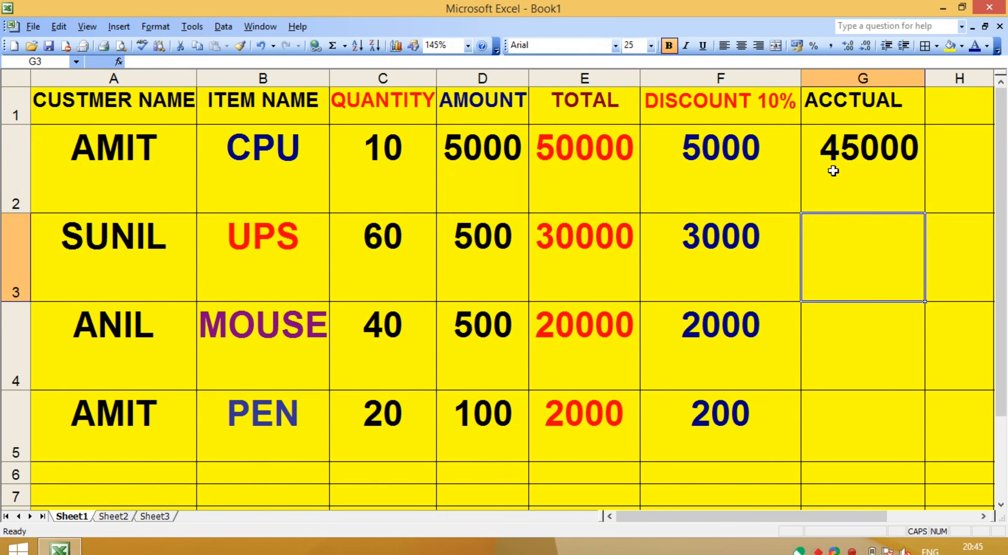
Copy the CPU row's actual amount formula down to the PEN row, then delete the contents of G2 to G5.
left_click(870, 151)
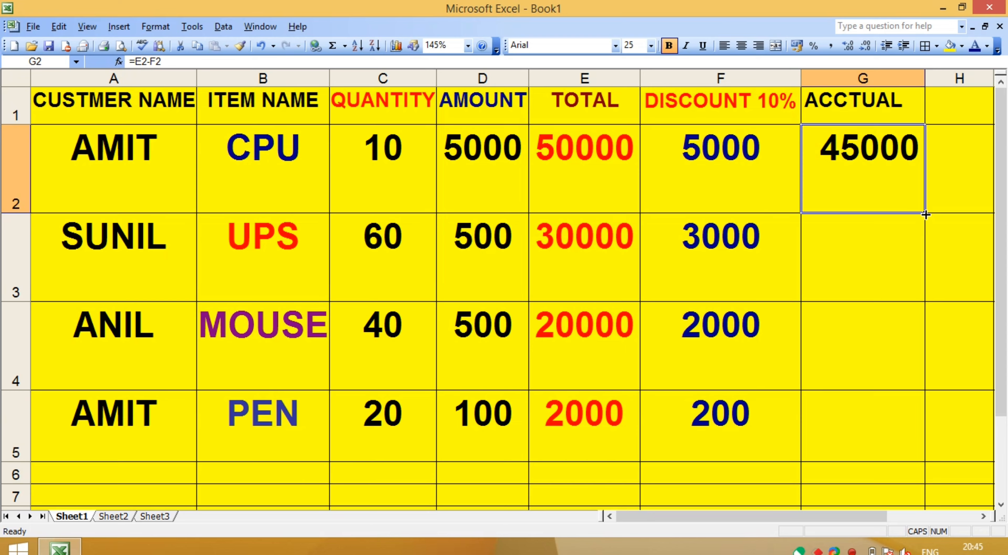
left_click_drag(926, 215, 935, 433)
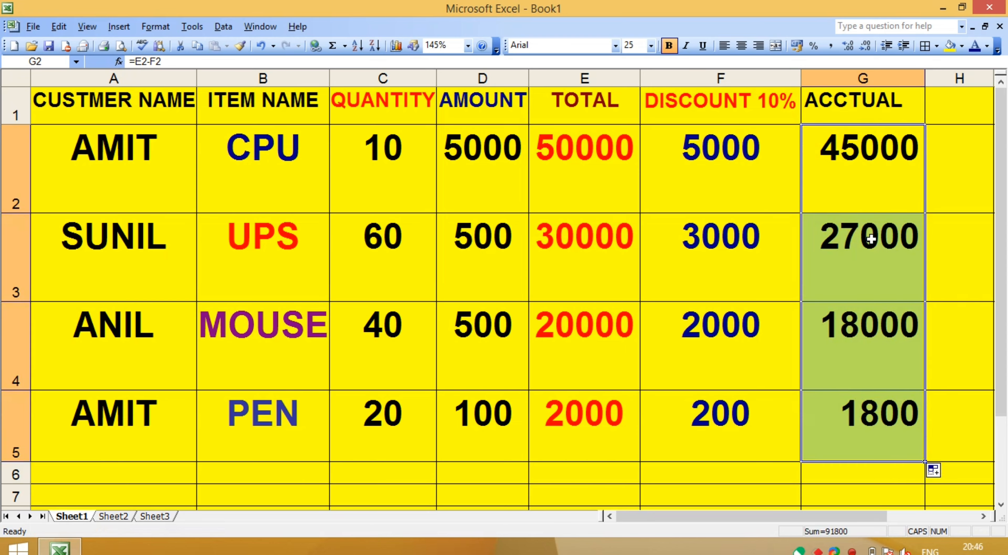
left_click_drag(855, 176, 870, 415)
key("Delete")
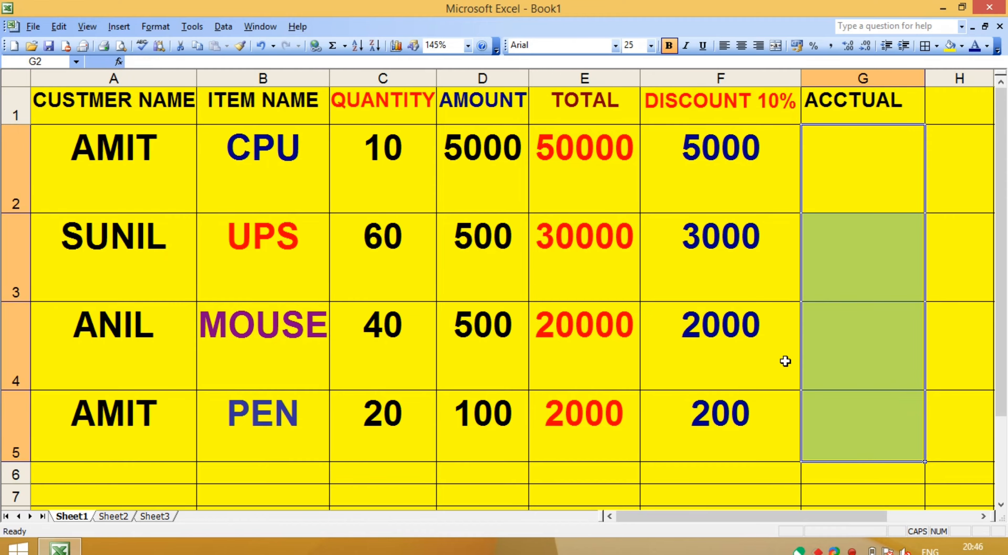
Enter the formula =E2-F2 in G2 again to subtract the CPU row's discount from its total.
left_click(865, 191)
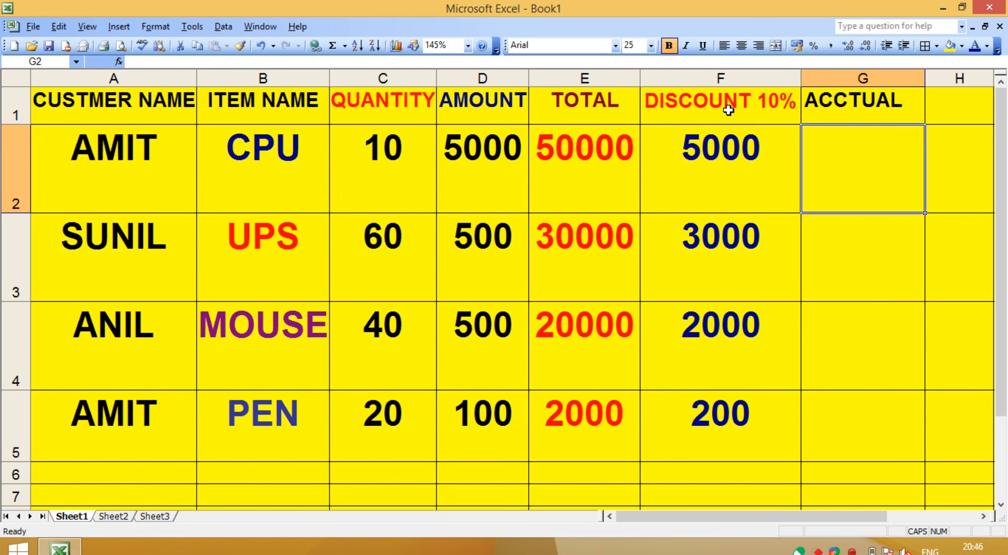
left_click(606, 108)
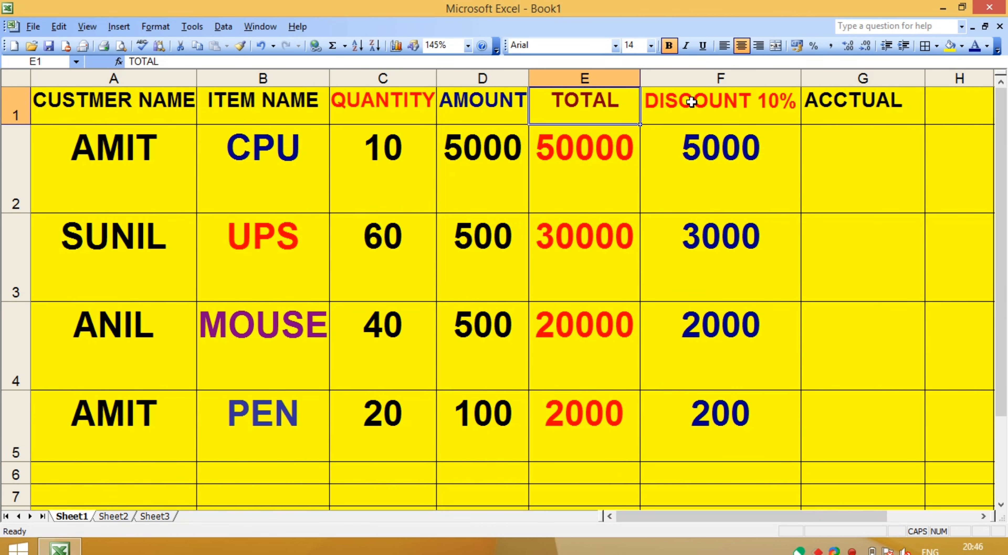
left_click(705, 102)
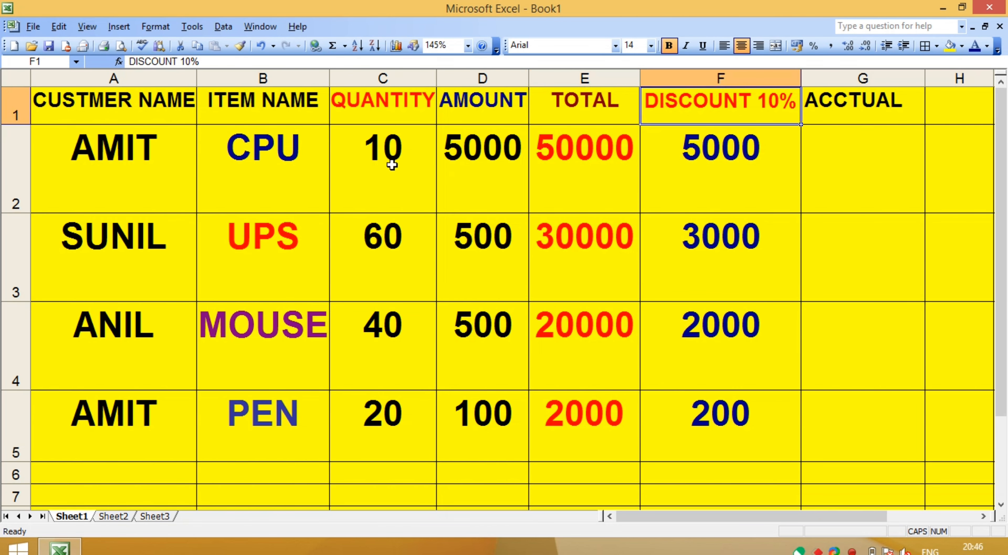
left_click(113, 173)
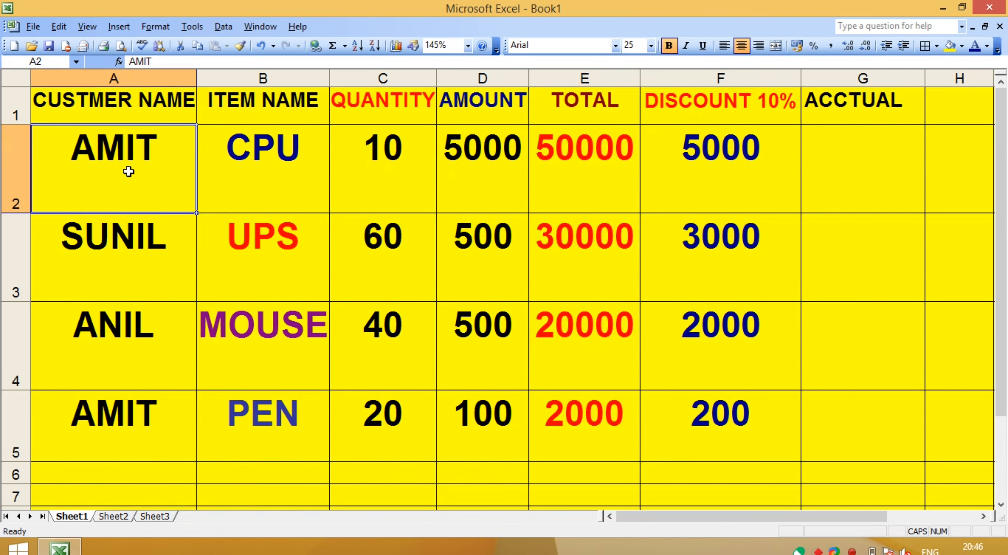
left_click(828, 186)
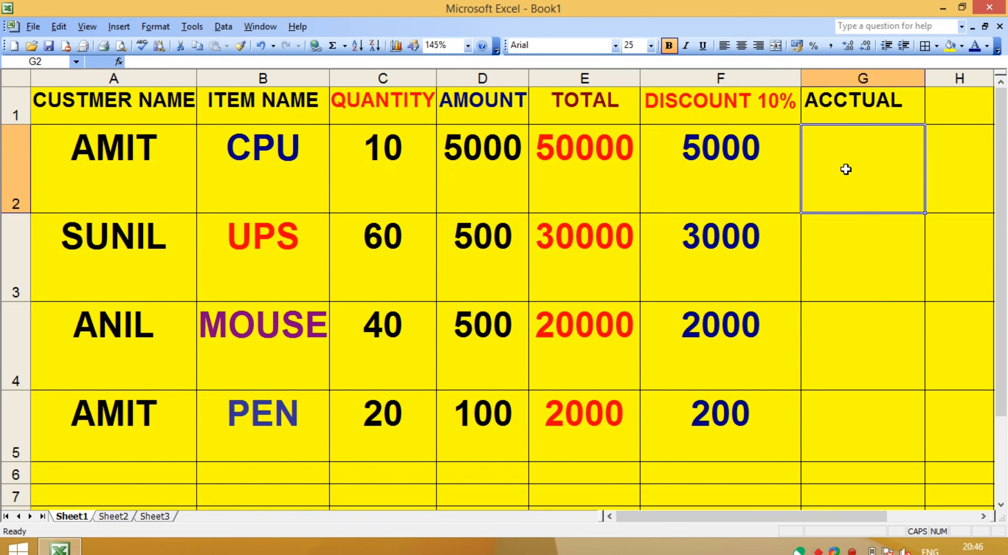
type("=E")
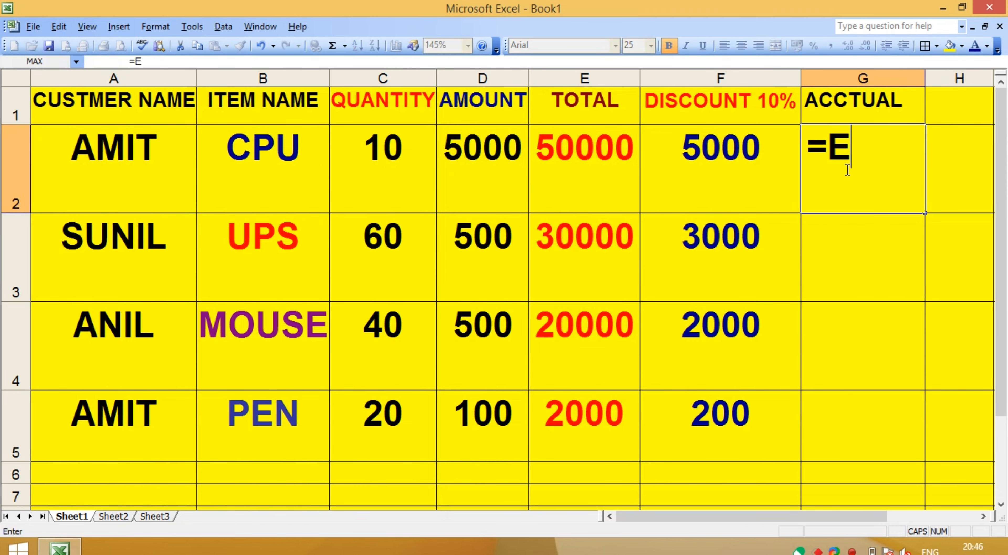
type("2")
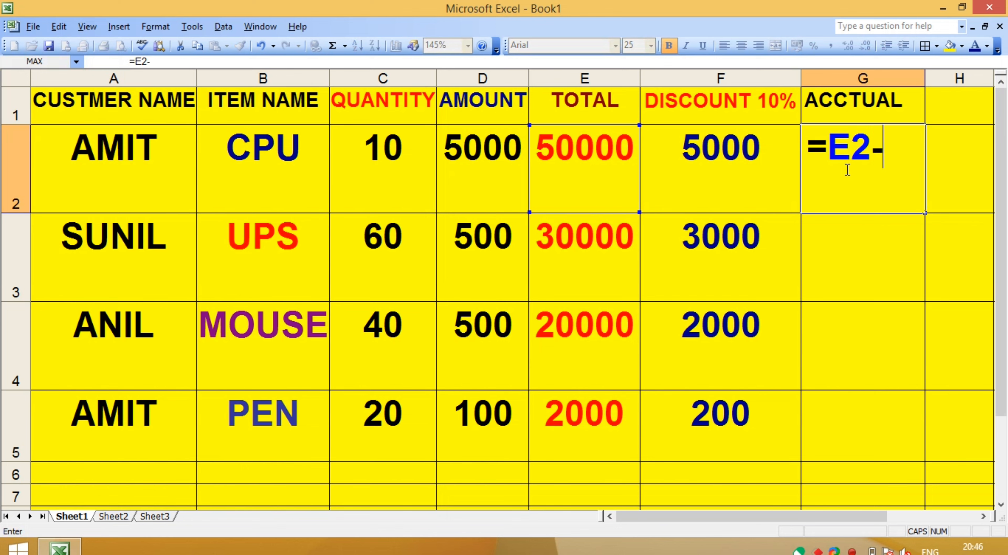
type("-F2")
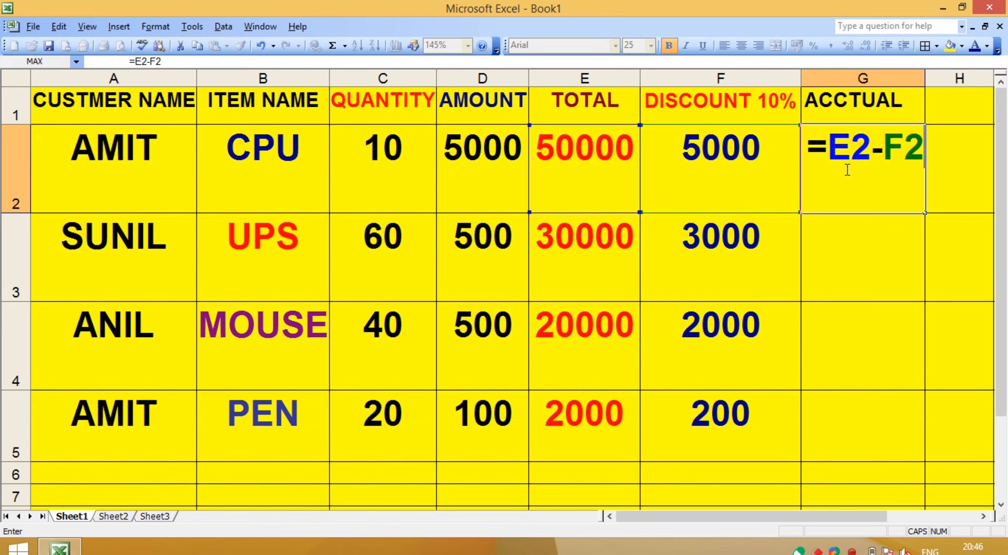
key("Return")
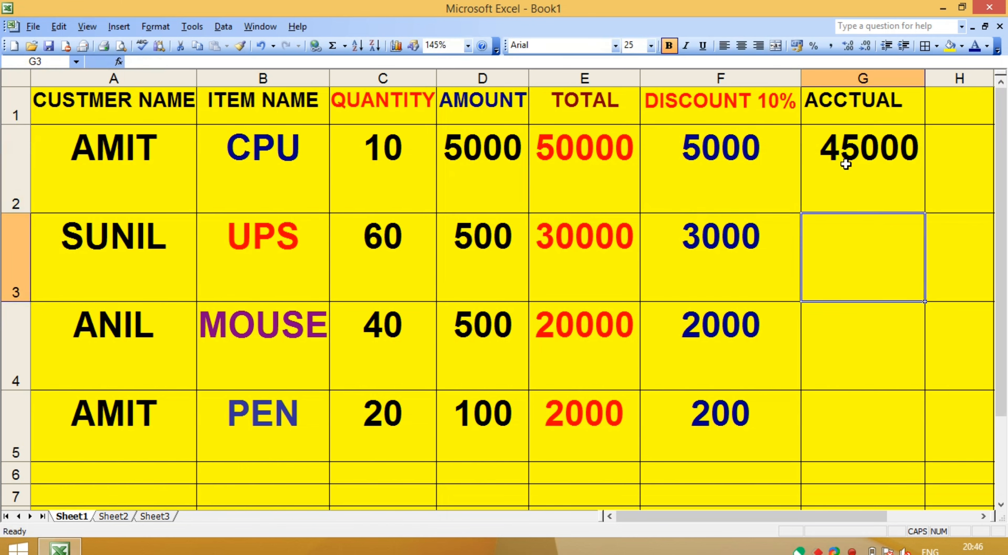
Extend the G2 formula through G5 for the remaining items, then empty the ACCTUAL cells G2 to G5.
left_click(845, 160)
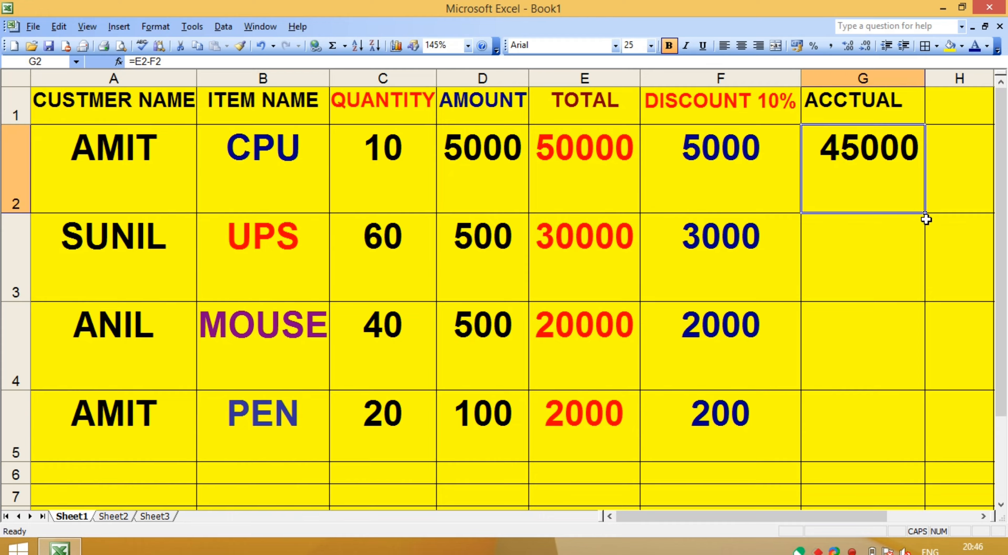
left_click_drag(928, 215, 932, 435)
left_click_drag(862, 200, 884, 412)
key("Delete")
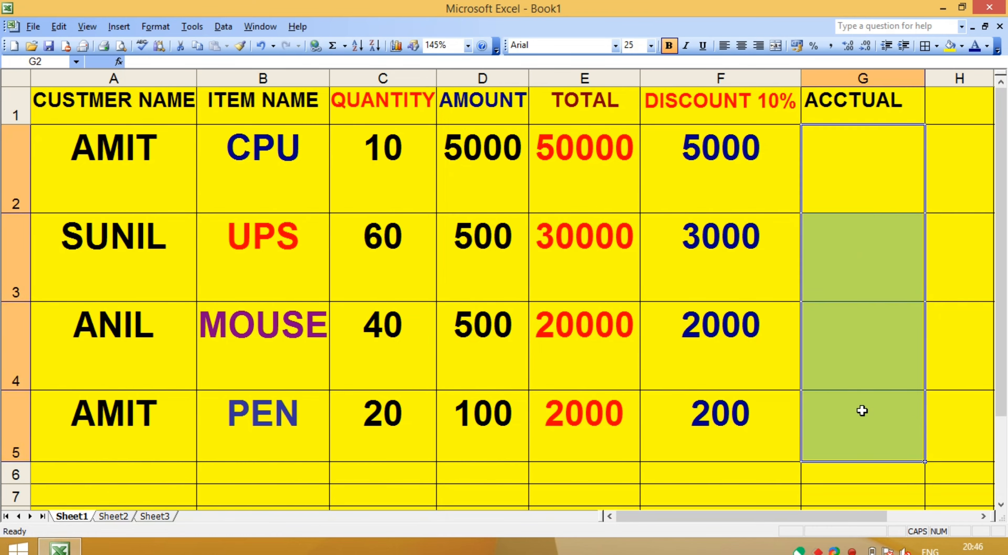
left_click(870, 182)
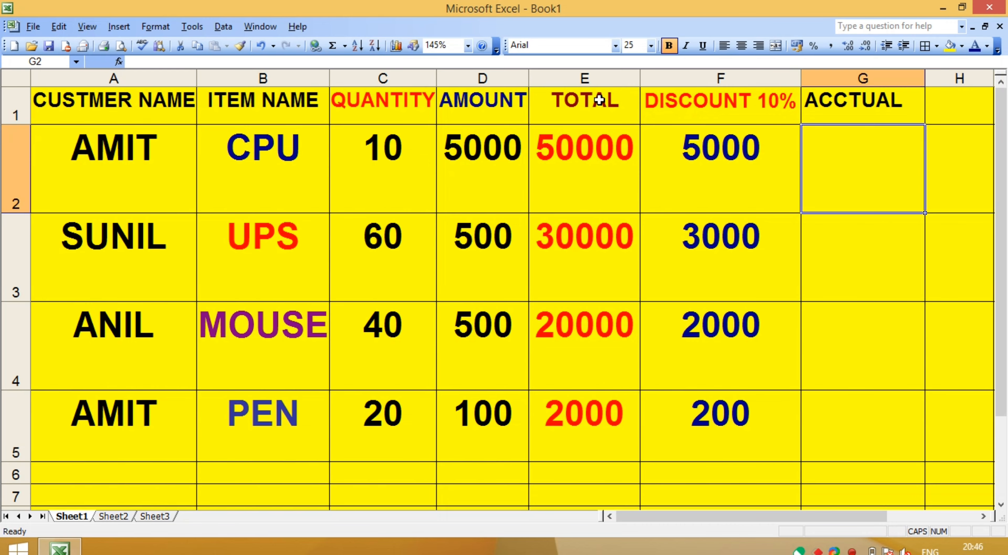
left_click(600, 89)
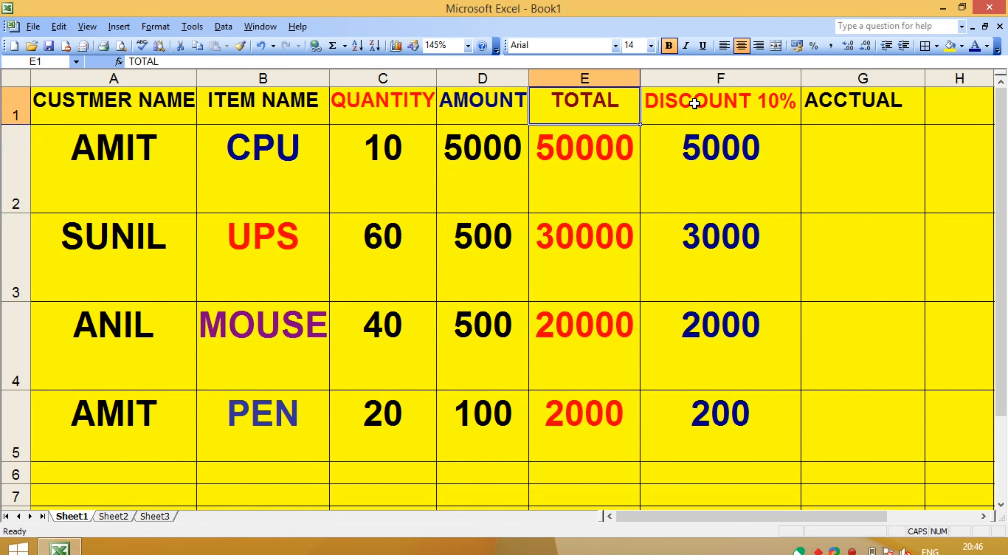
left_click(712, 92)
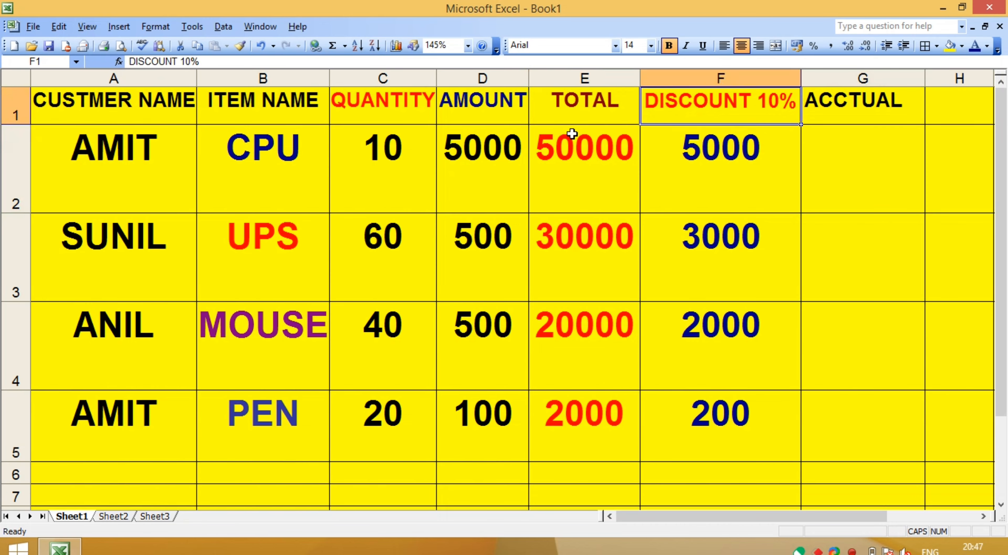
Re-enter the formula =E2-F2 in G2 to work out the CPU row's actual amount, and select that cell.
left_click(190, 161)
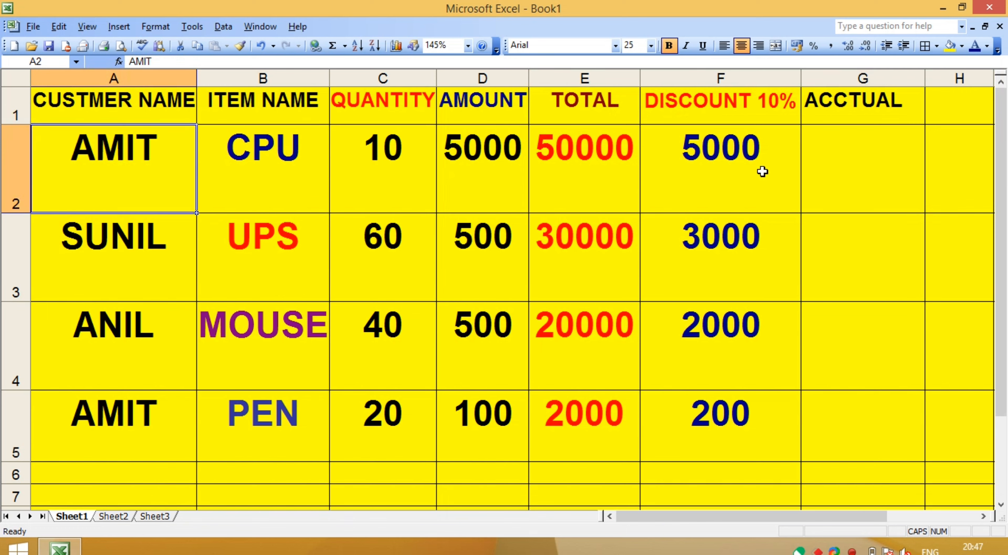
left_click(858, 166)
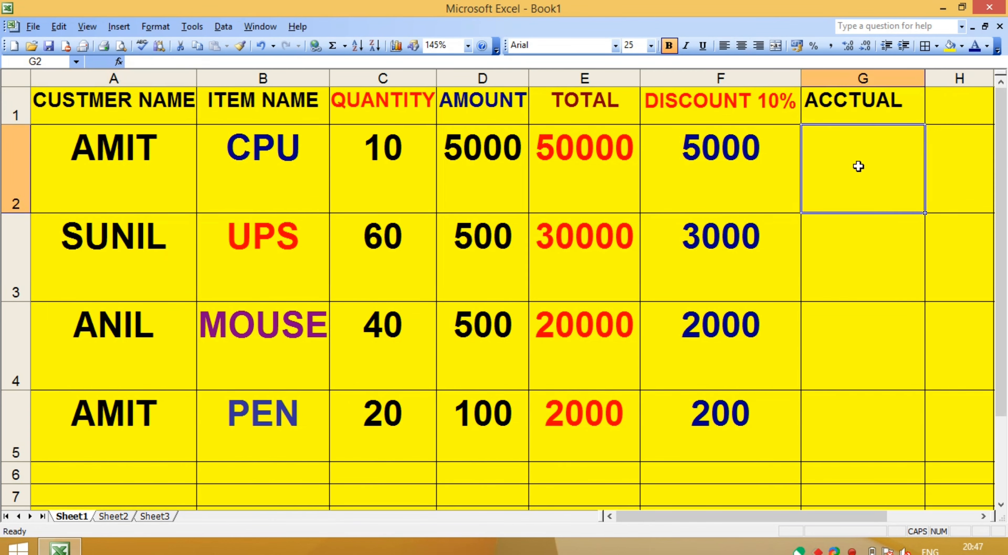
type("=")
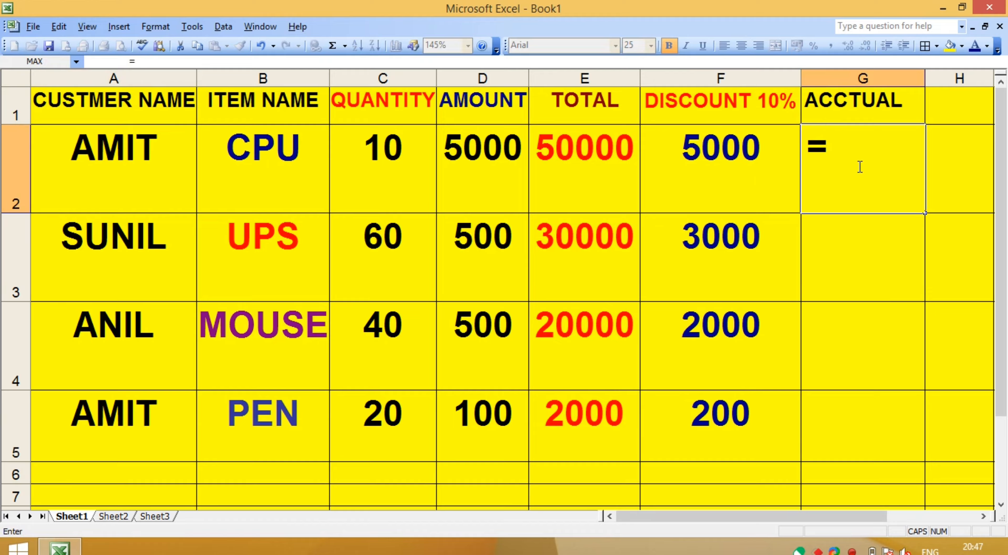
type("E2-")
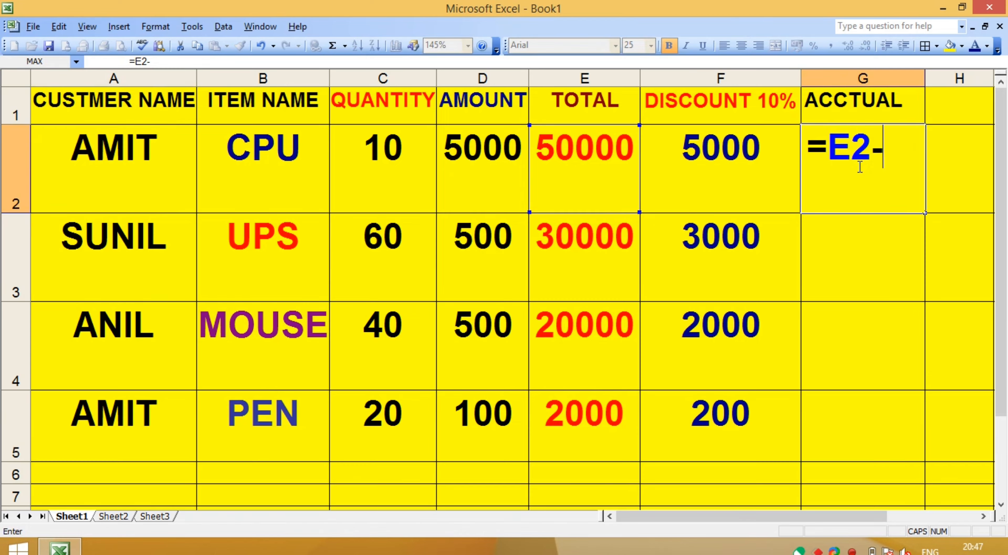
type("F2")
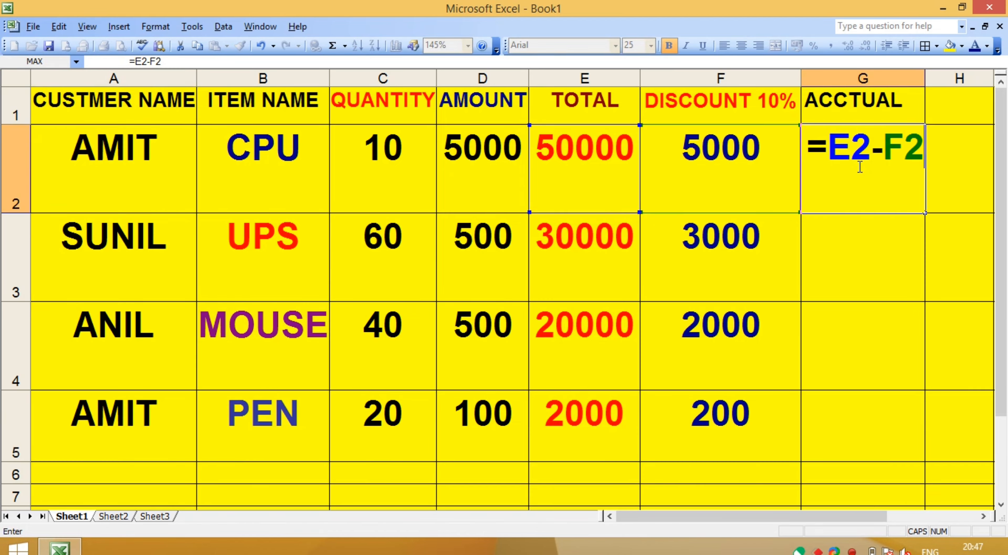
key("Return")
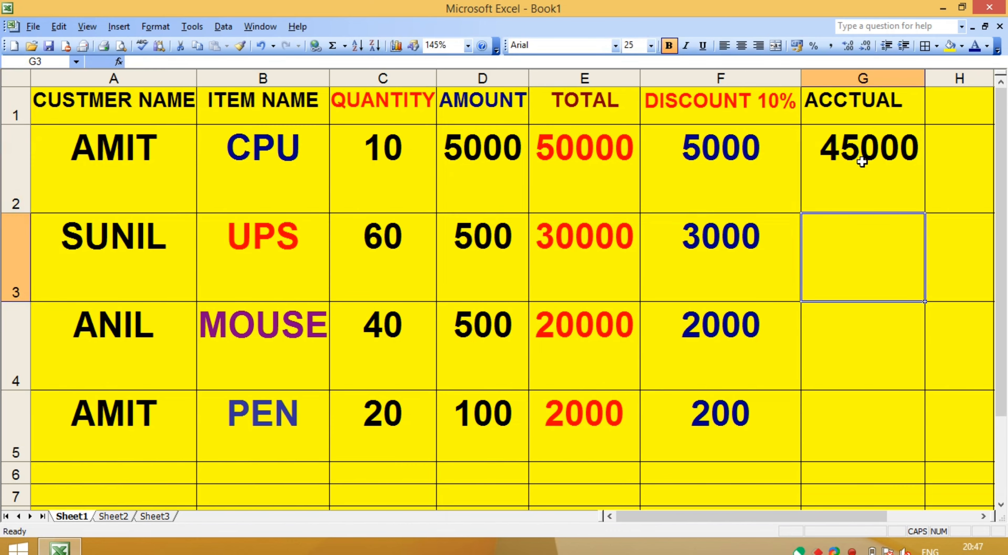
left_click(859, 158)
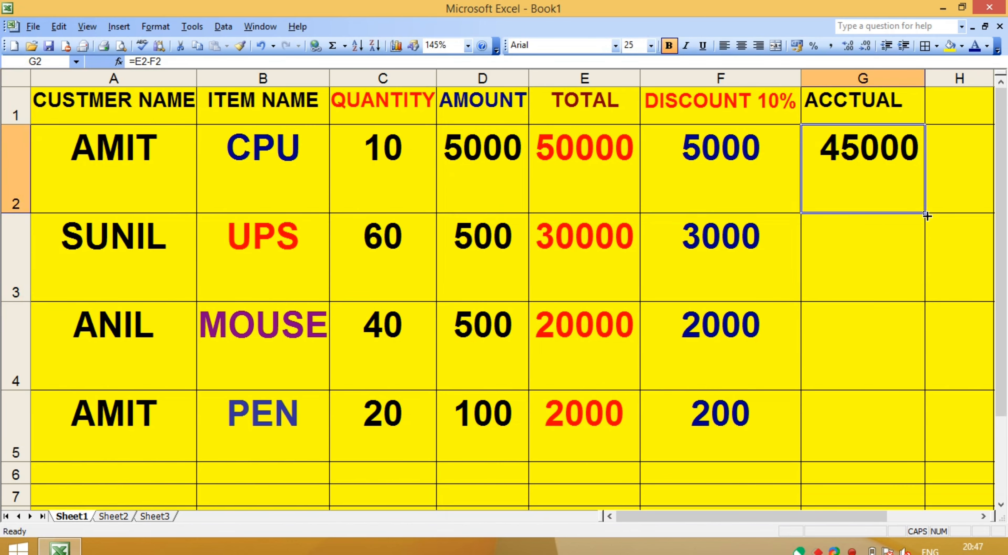